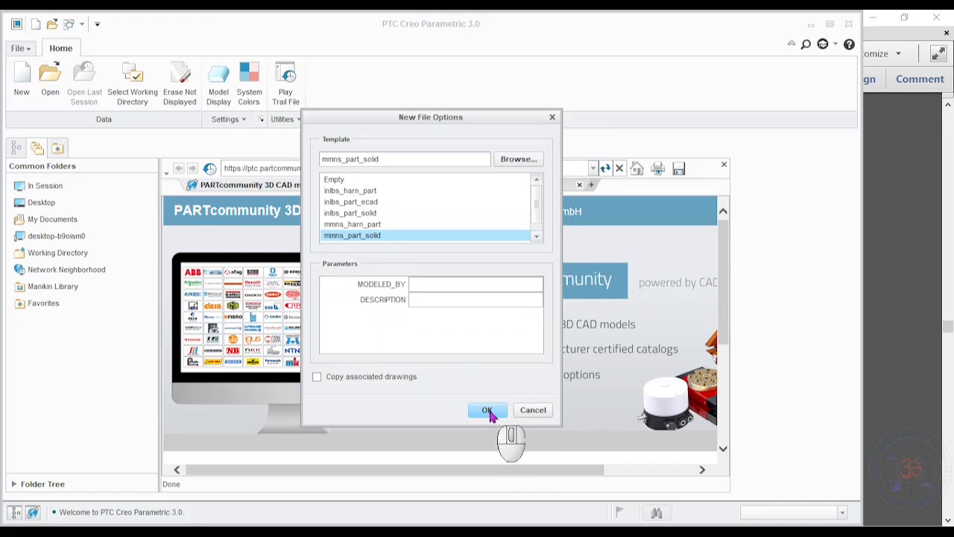
Step: Create a part from the mmns_part_solid template and start a sketch on the FRONT plane, oriented parallel to the screen
{"action": "left_click", "coordinate": [486, 410]}
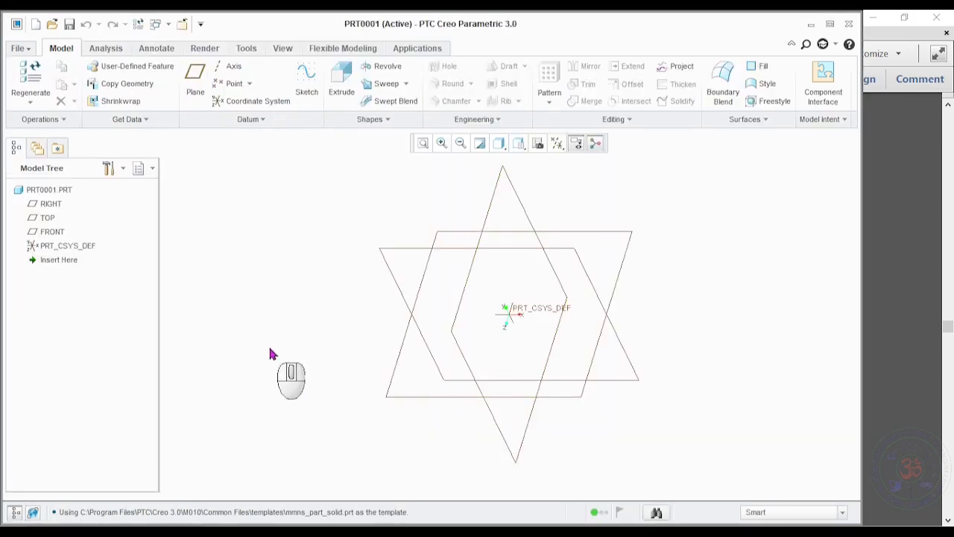
{"action": "left_click", "coordinate": [308, 78]}
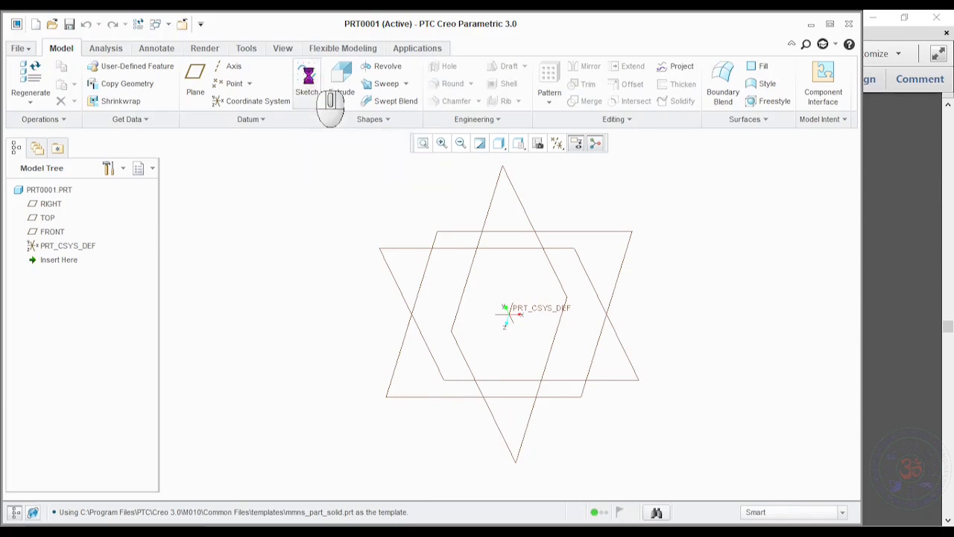
{"action": "left_click", "coordinate": [53, 232]}
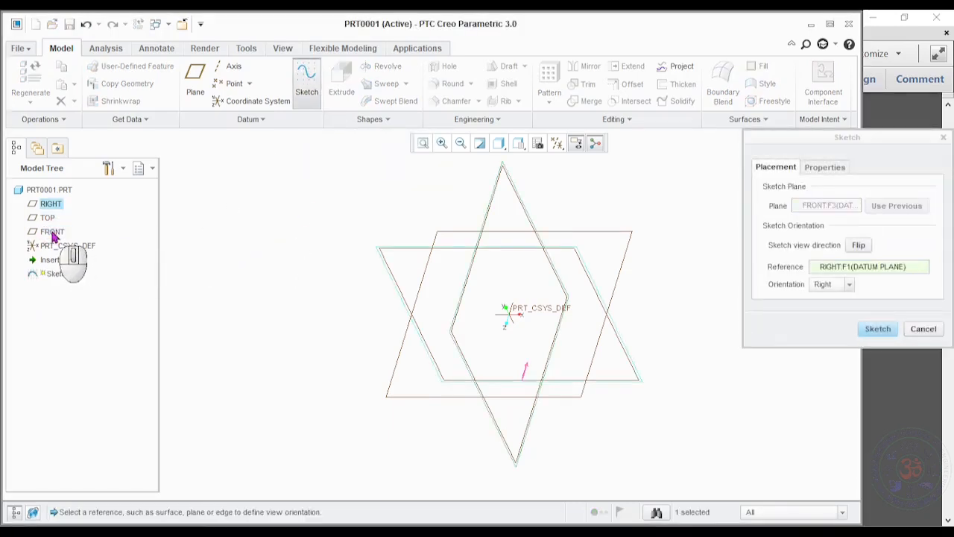
{"action": "left_click", "coordinate": [872, 329]}
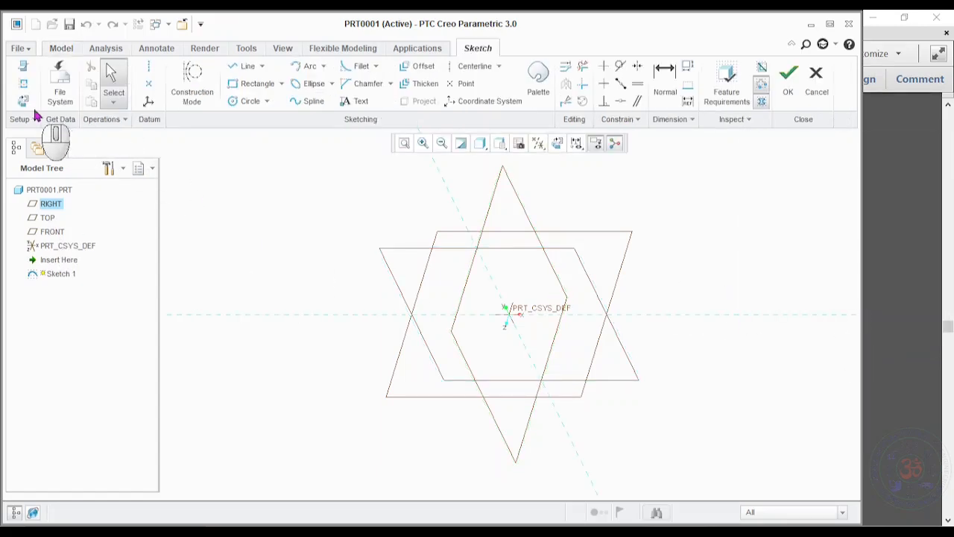
{"action": "left_click", "coordinate": [24, 102]}
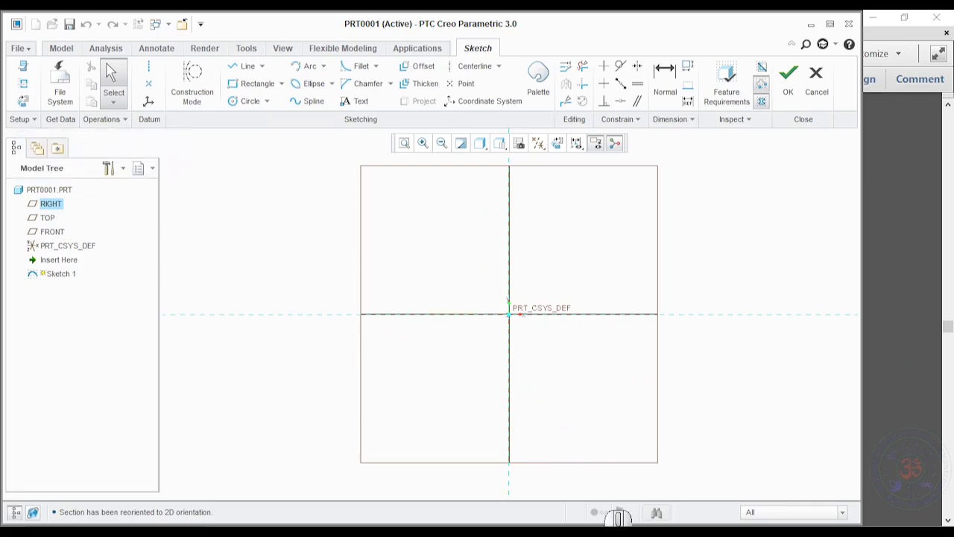
Step: Consult the C-frame drawing in Adobe Acrobat and sketch a horizontal line about 335 mm long, ending on the vertical reference about 110 mm above the origin
{"action": "key", "text": "alt+Tab"}
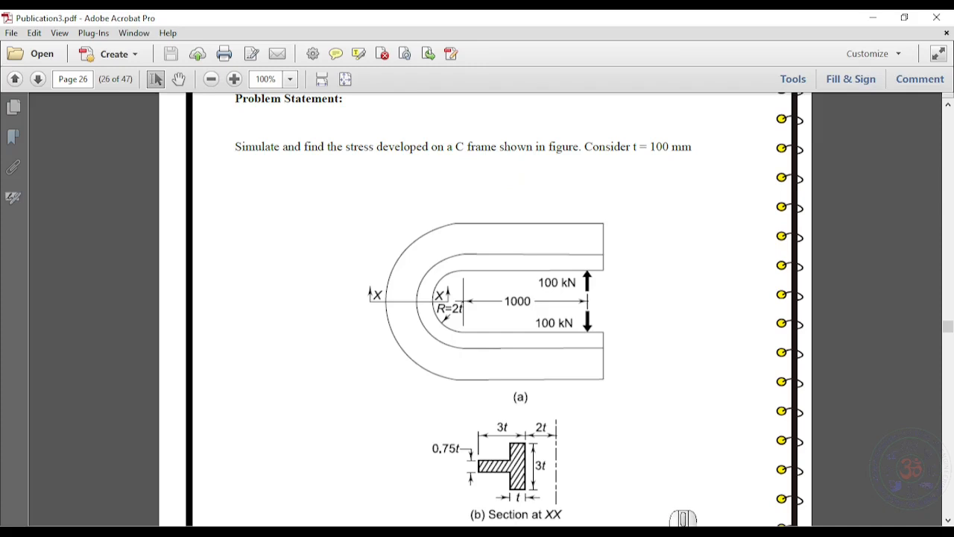
{"action": "left_click", "coordinate": [663, 532]}
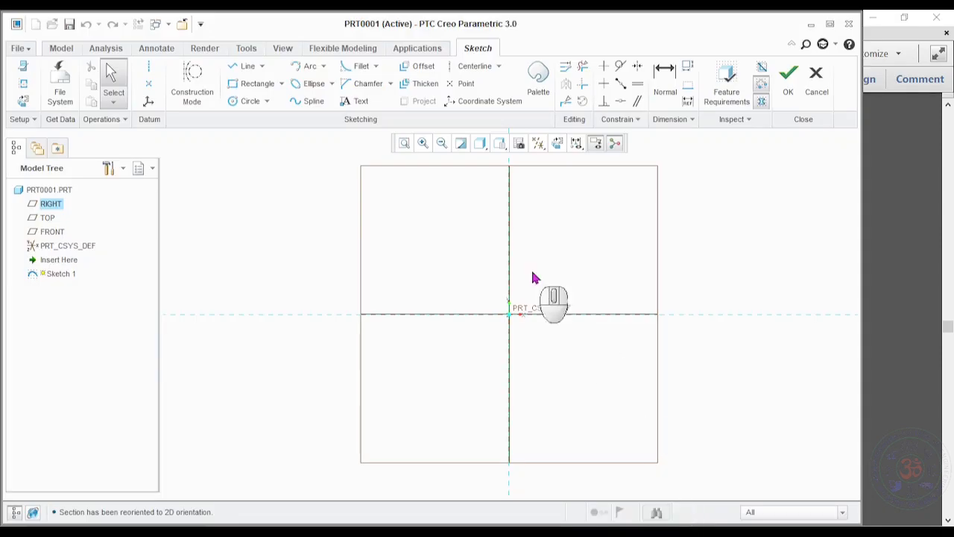
{"action": "left_click", "coordinate": [249, 68]}
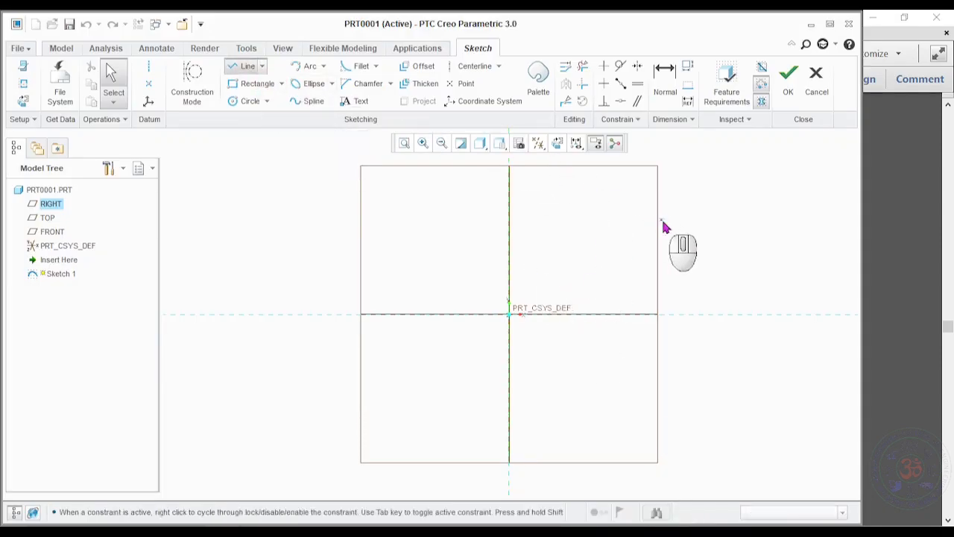
{"action": "left_click", "coordinate": [705, 250]}
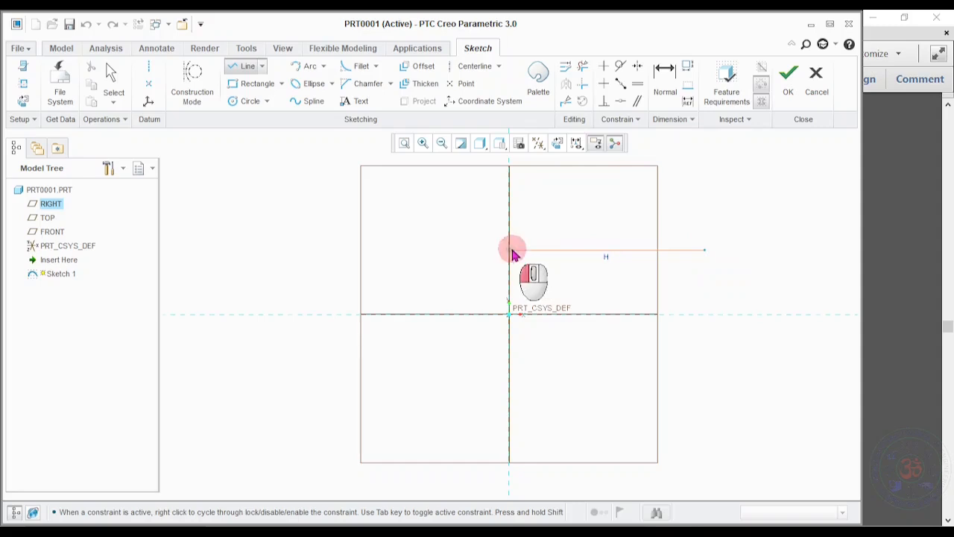
{"action": "left_click", "coordinate": [511, 251]}
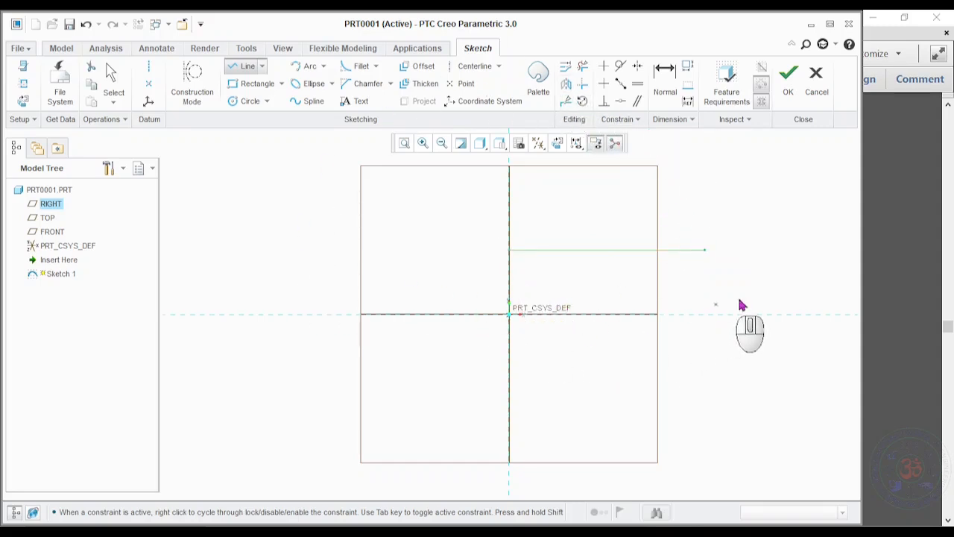
{"action": "middle_click", "coordinate": [771, 290]}
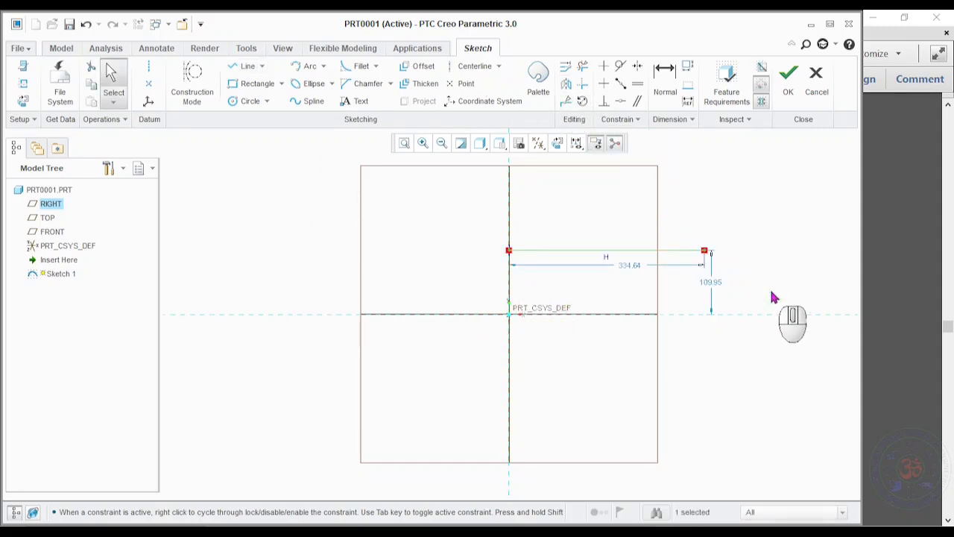
Step: Set the line's length to 1000 mm and its height above the horizontal reference to 200 mm
{"action": "double_click", "coordinate": [630, 266]}
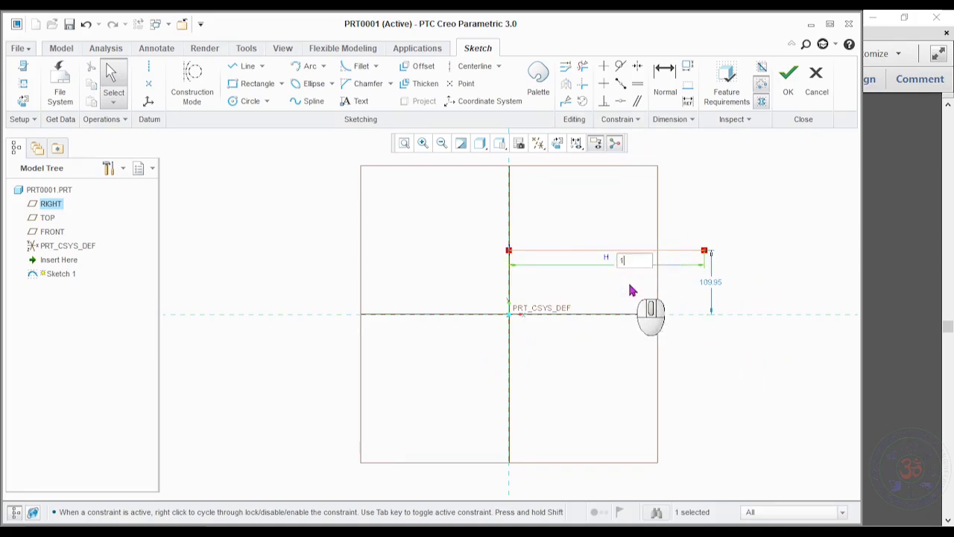
{"action": "type", "text": "1000"}
{"action": "middle_click", "coordinate": [628, 288]}
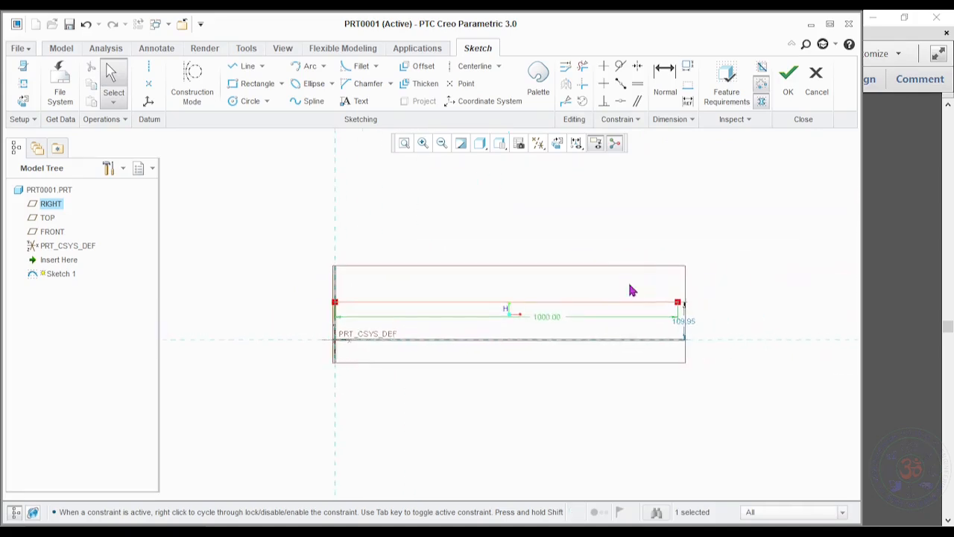
{"action": "double_click", "coordinate": [689, 319]}
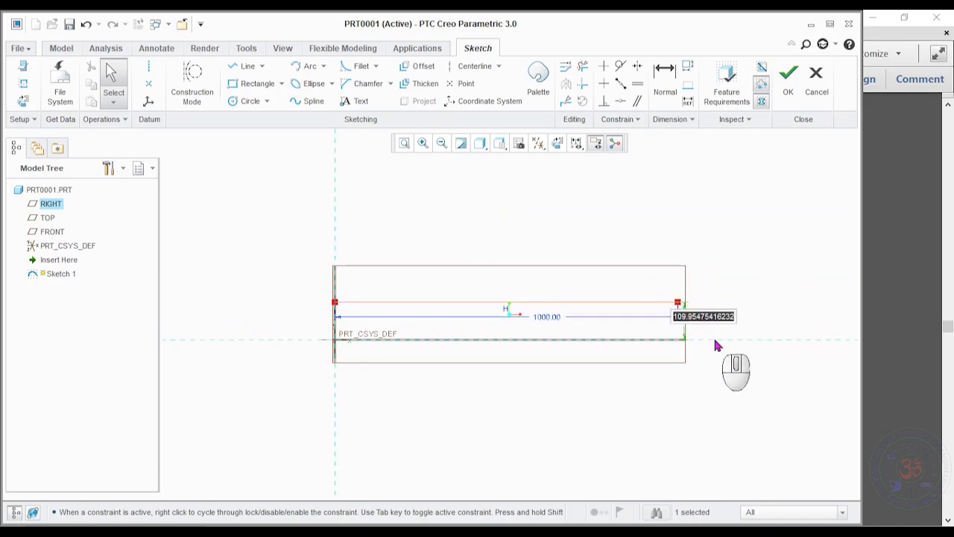
{"action": "type", "text": "200"}
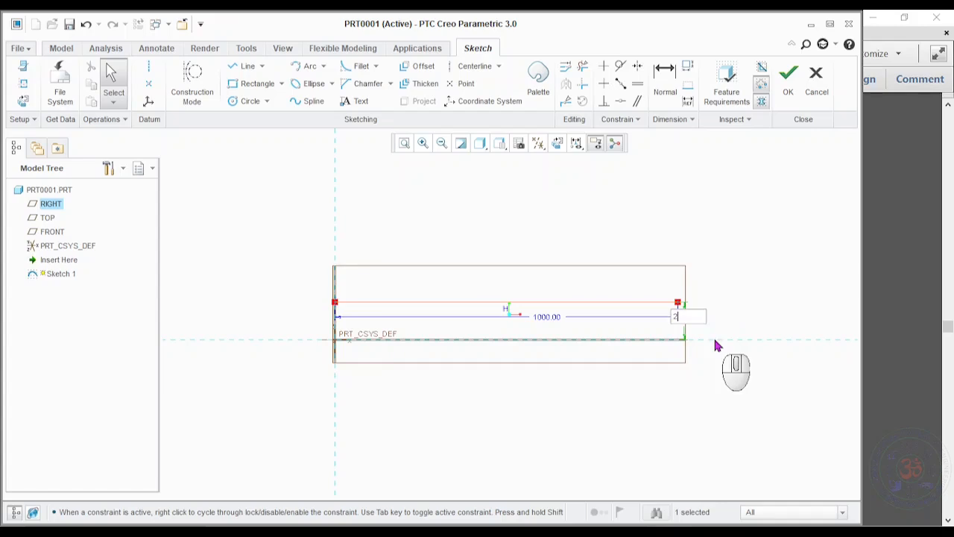
{"action": "key", "text": "Return"}
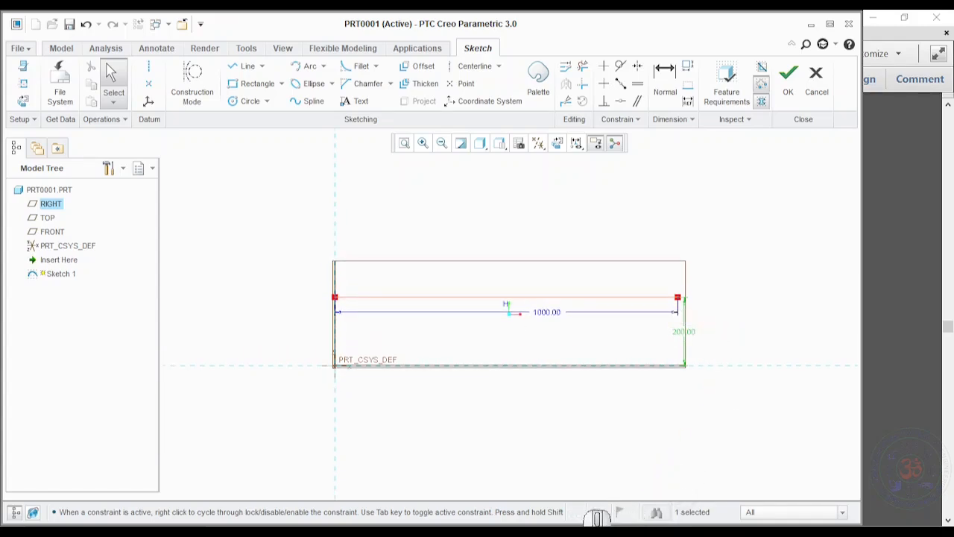
Step: Recheck the drawing in Adobe Acrobat and finish the path sketch with a quarter arc centred on the origin, from the line's end to the horizontal reference
{"action": "left_click", "coordinate": [583, 533]}
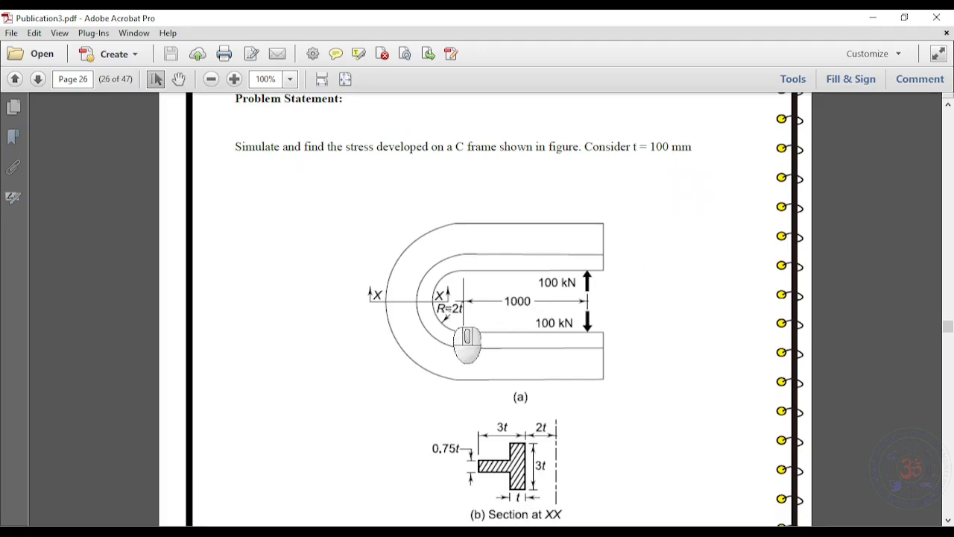
{"action": "left_click", "coordinate": [589, 532]}
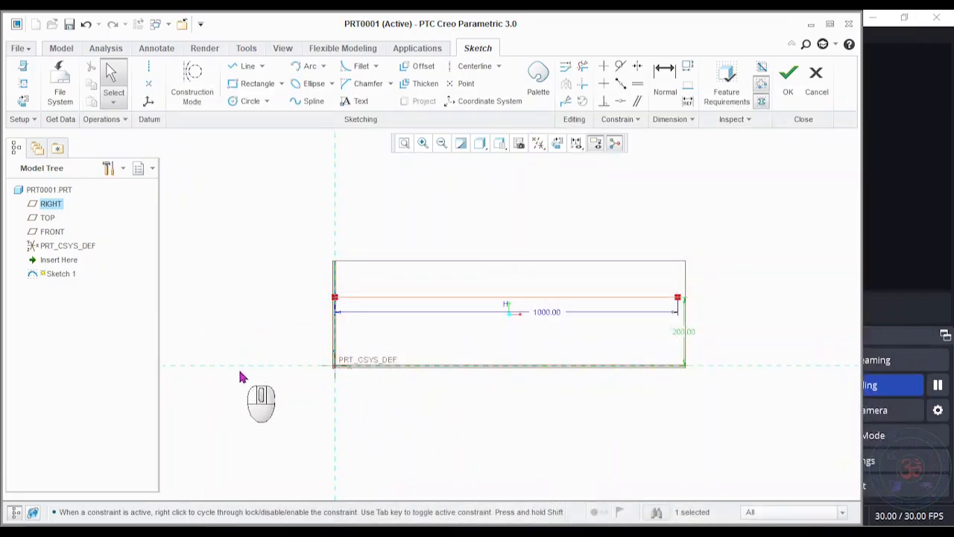
{"action": "left_click", "coordinate": [324, 66]}
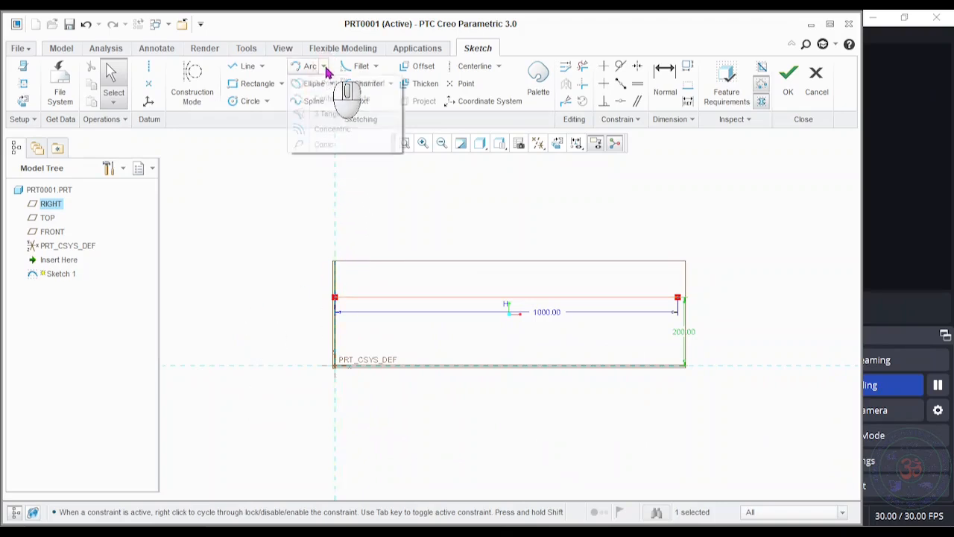
{"action": "left_click", "coordinate": [328, 97]}
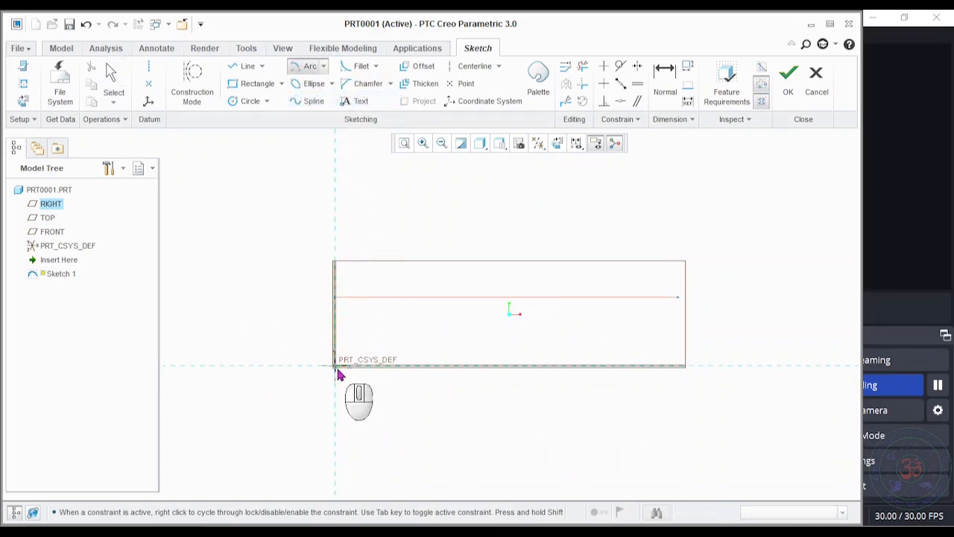
{"action": "left_click", "coordinate": [335, 365]}
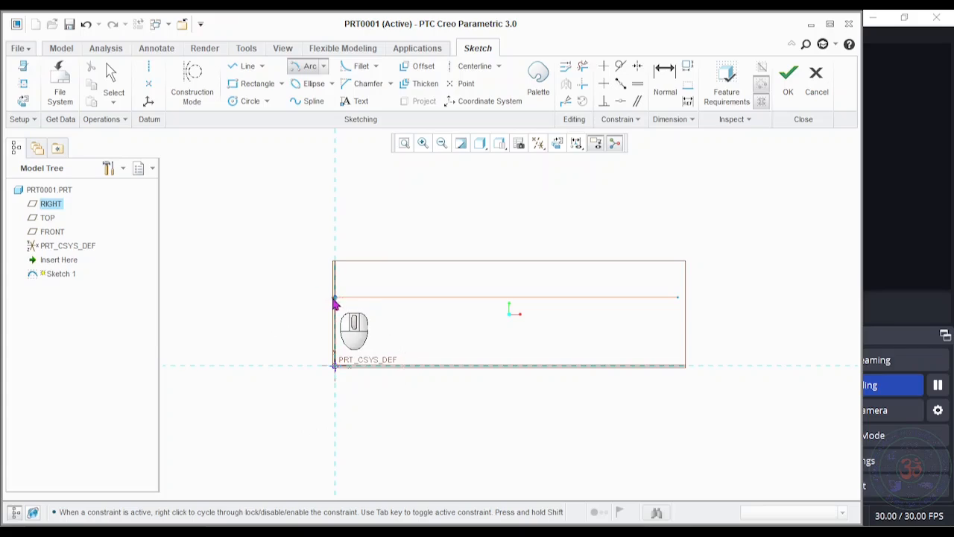
{"action": "left_click", "coordinate": [265, 367]}
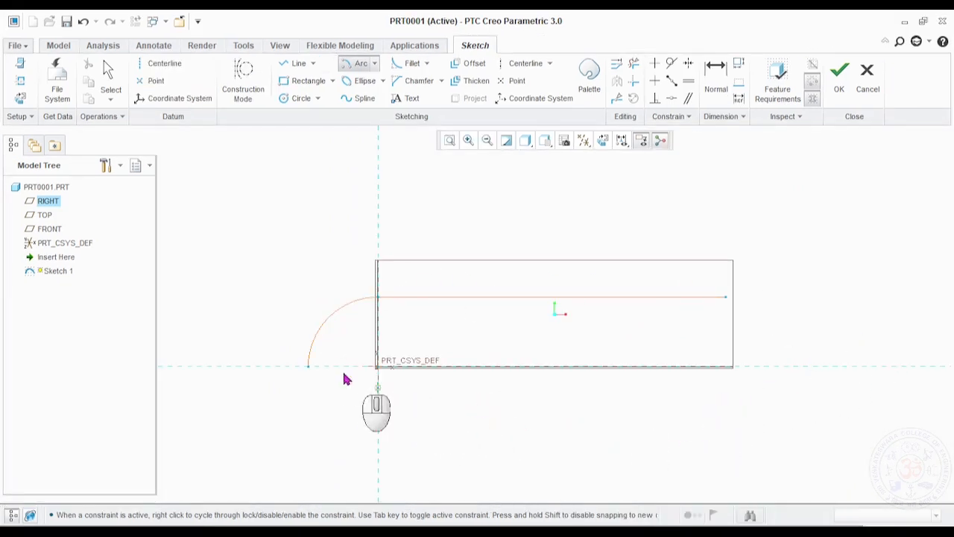
{"action": "middle_click", "coordinate": [841, 304]}
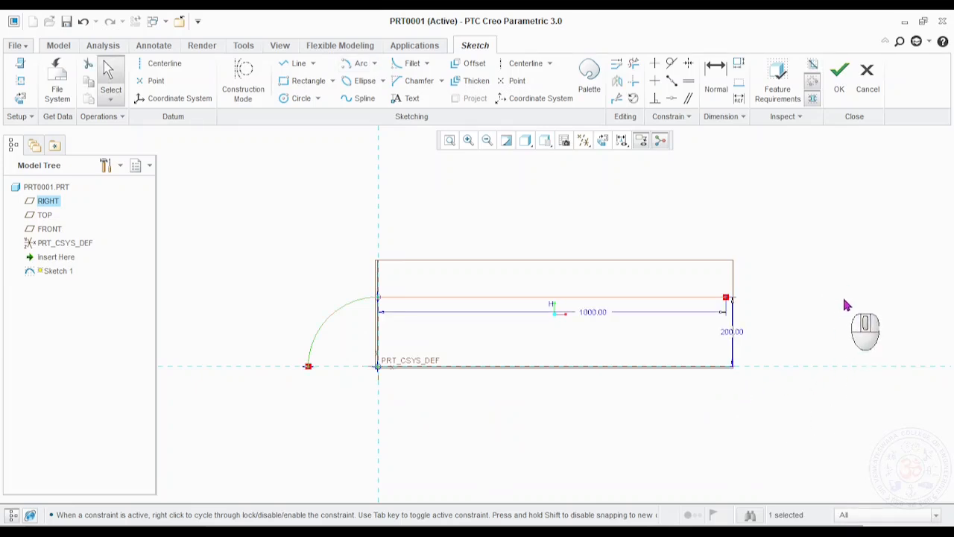
{"action": "left_click", "coordinate": [842, 95]}
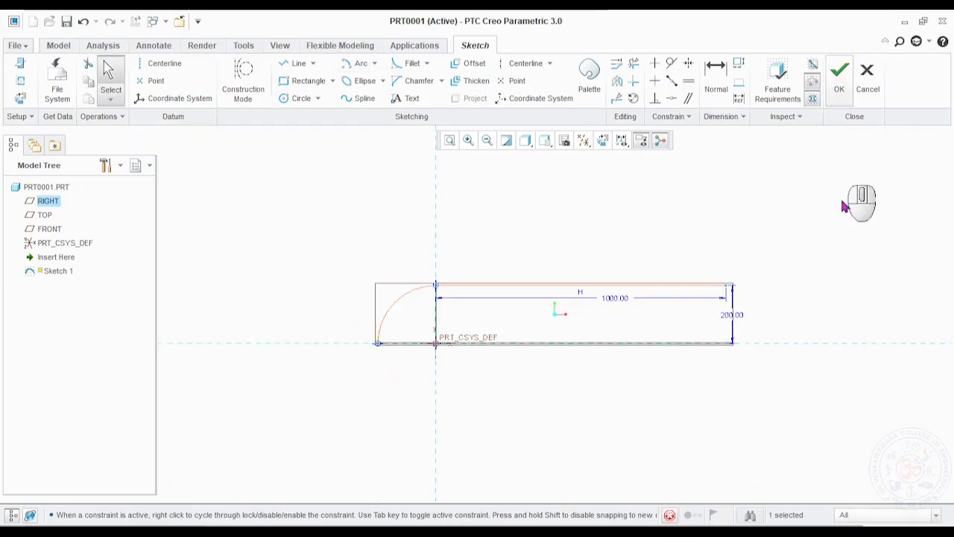
Step: Start a solid sweep along the sketched path and open its section sketch, oriented parallel to the screen
{"action": "mouse_move", "coordinate": [831, 294]}
{"action": "middle_mouse_down"}
{"action": "mouse_move", "coordinate": [793, 295]}
{"action": "mouse_move", "coordinate": [822, 301]}
{"action": "mouse_move", "coordinate": [812, 326]}
{"action": "mouse_move", "coordinate": [835, 323]}
{"action": "middle_mouse_up"}
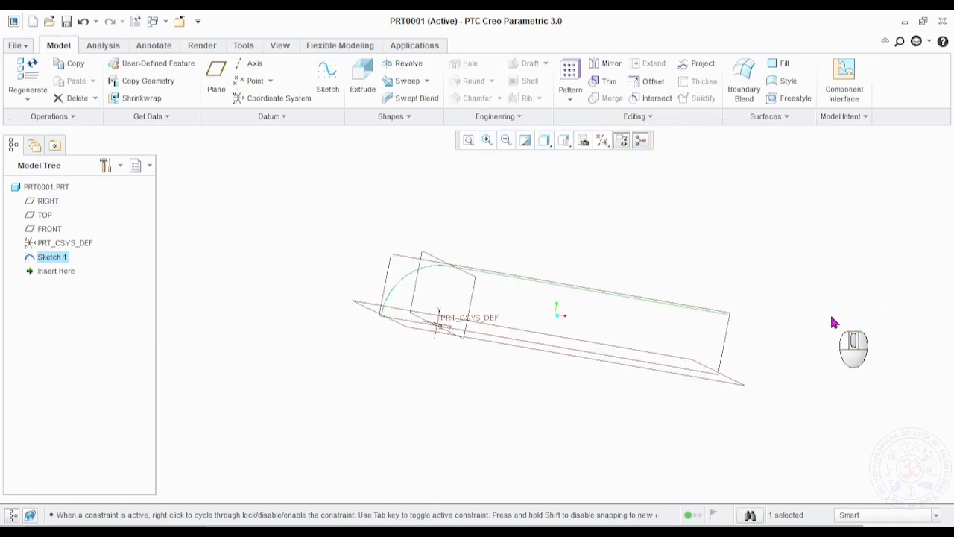
{"action": "left_click", "coordinate": [427, 81]}
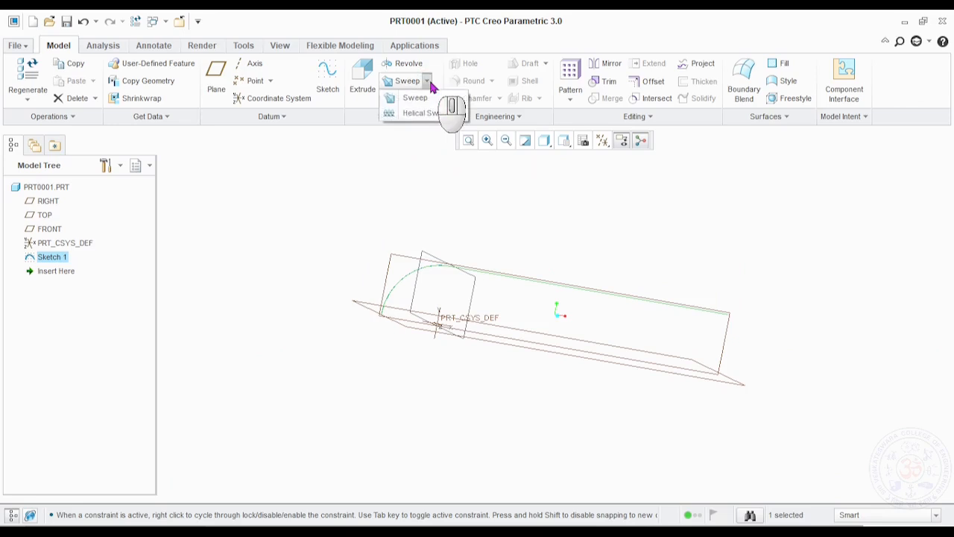
{"action": "left_click", "coordinate": [422, 101]}
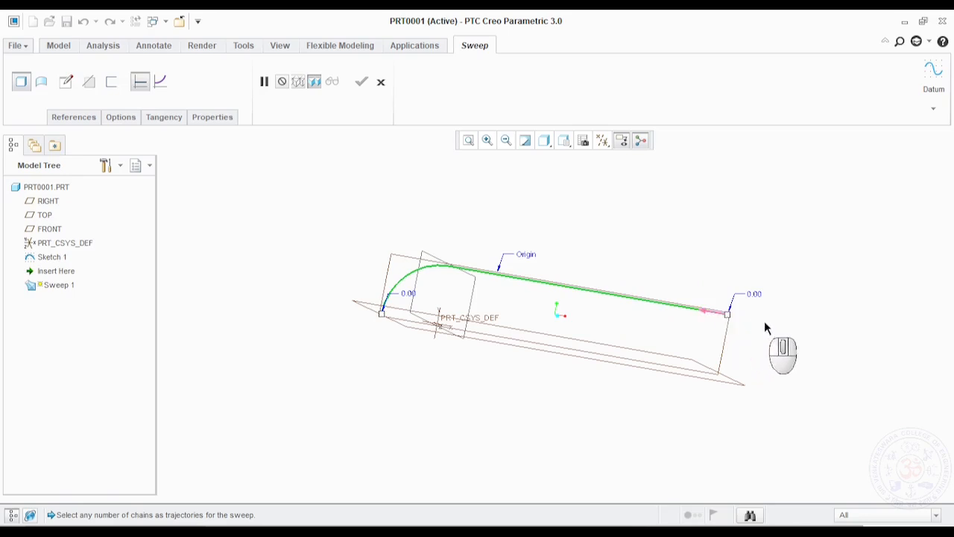
{"action": "left_click", "coordinate": [67, 82]}
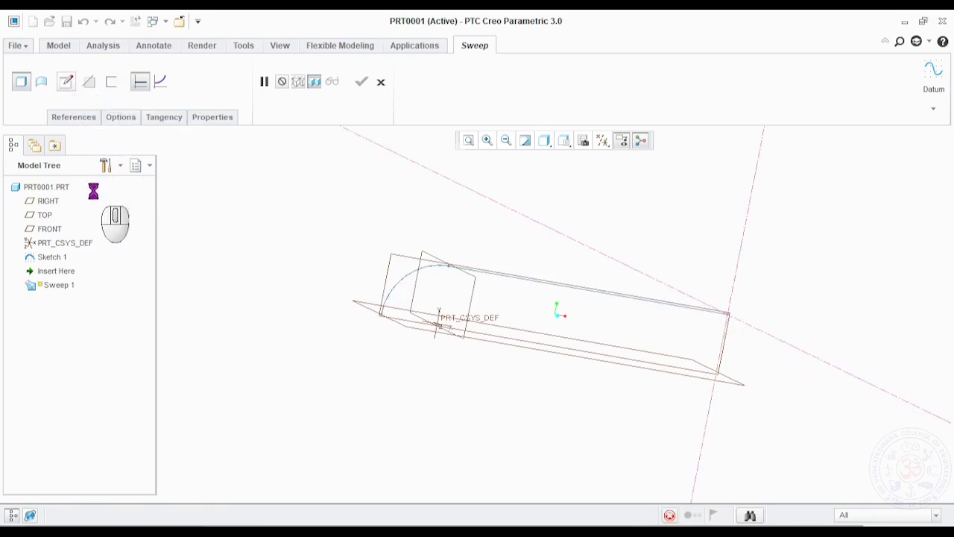
{"action": "left_click", "coordinate": [27, 104]}
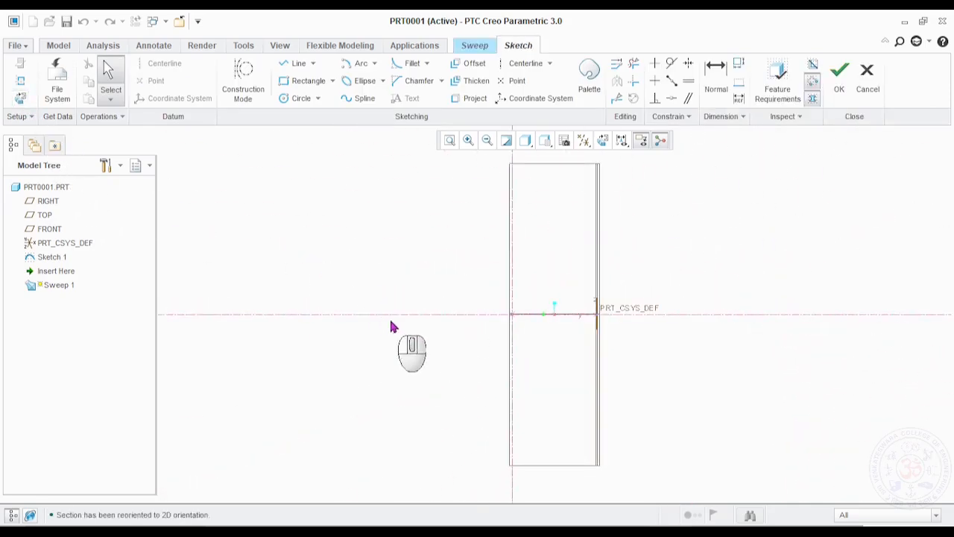
{"action": "mouse_move", "coordinate": [440, 366]}
{"action": "middle_mouse_down"}
{"action": "mouse_move", "coordinate": [515, 351]}
{"action": "mouse_move", "coordinate": [452, 359]}
{"action": "middle_mouse_up"}
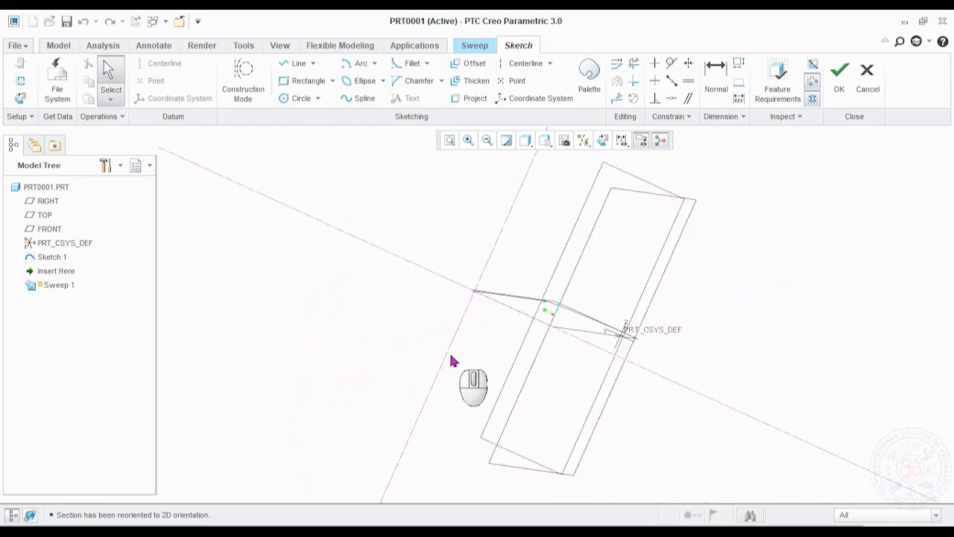
{"action": "left_click", "coordinate": [21, 99]}
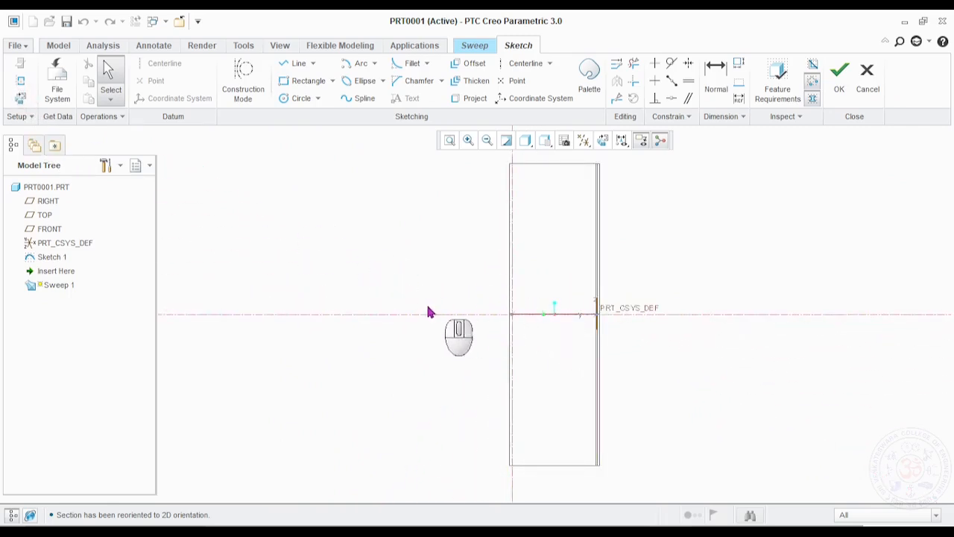
Step: Sketch a closed T-shaped section from the vertical reference, with a flange about 83 by 188 mm and a web about 109 by 71 mm
{"action": "left_click", "coordinate": [295, 64]}
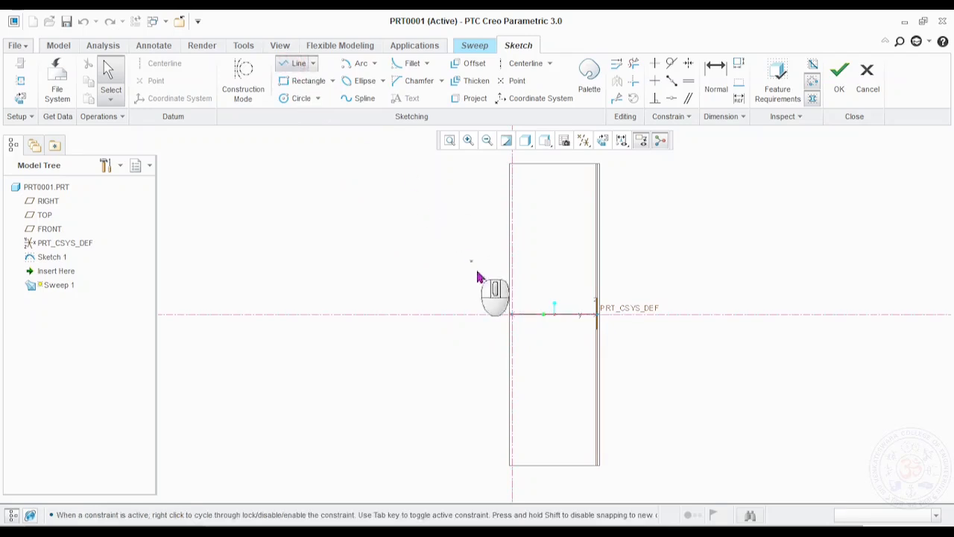
{"action": "left_click", "coordinate": [512, 355]}
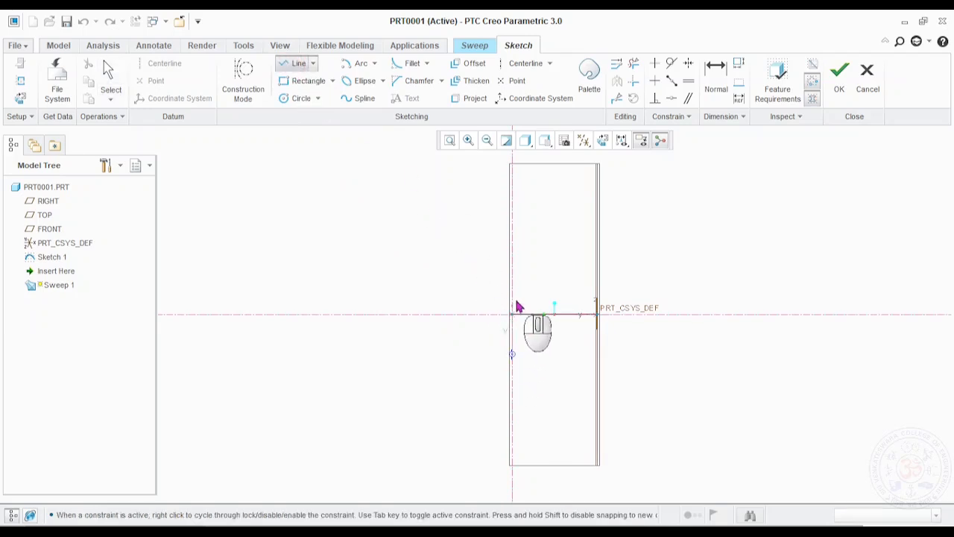
{"action": "left_click", "coordinate": [513, 276]}
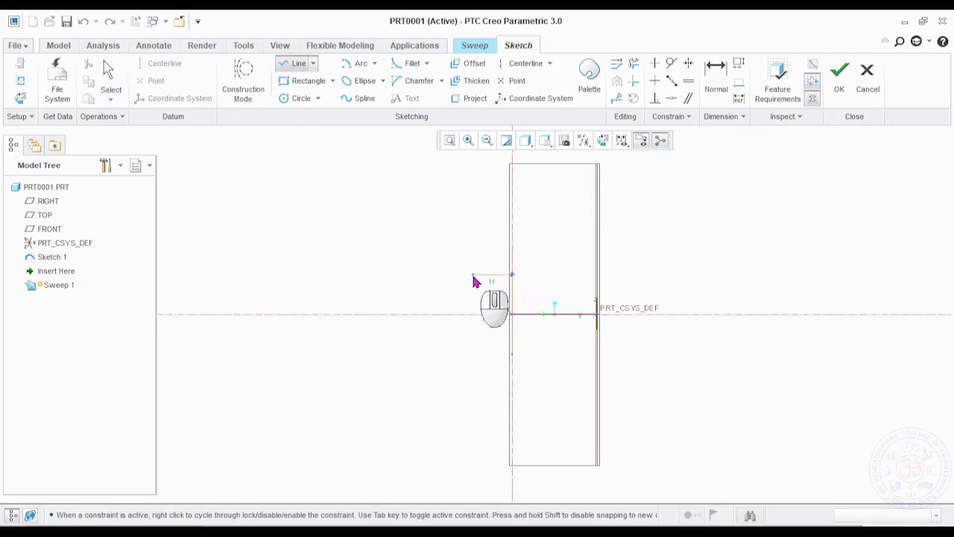
{"action": "left_click", "coordinate": [477, 275]}
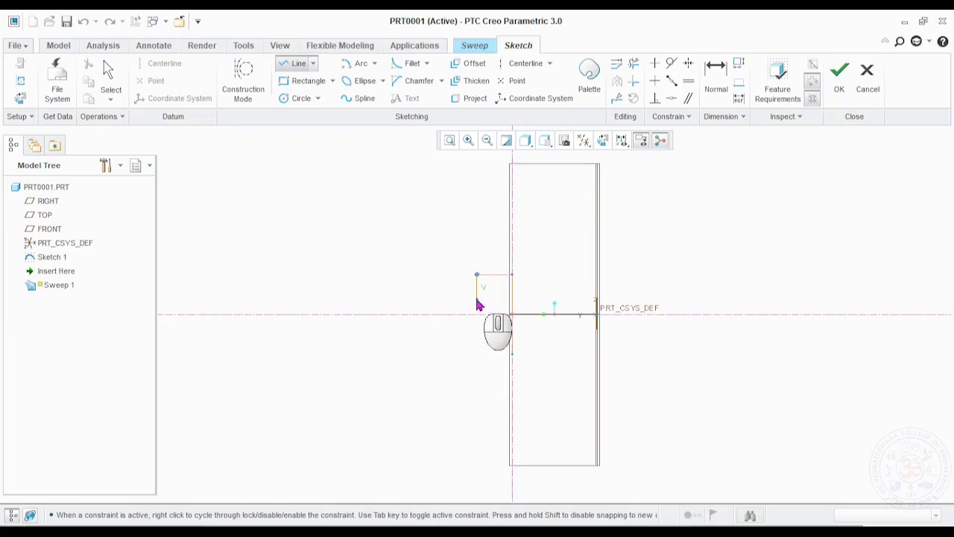
{"action": "left_click", "coordinate": [477, 300]}
{"action": "left_click", "coordinate": [431, 300]}
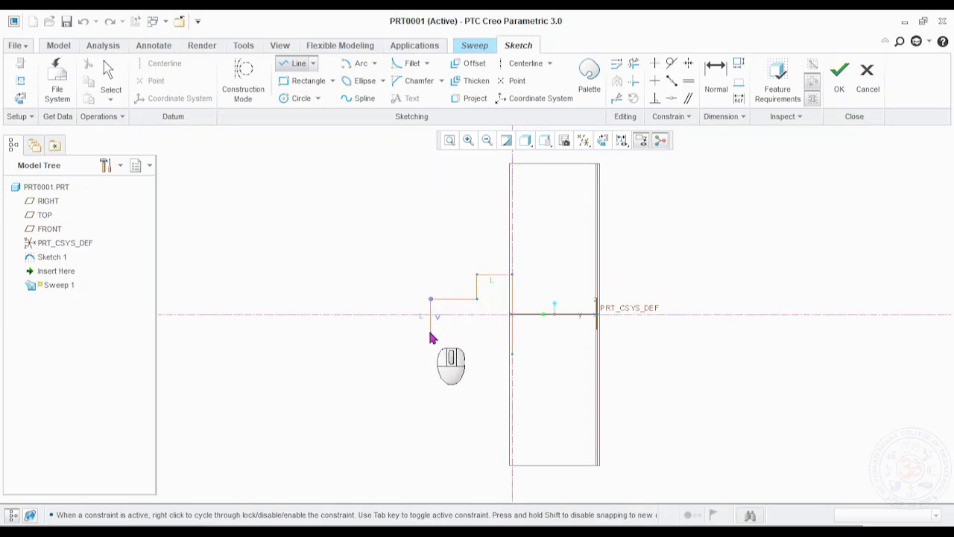
{"action": "left_click", "coordinate": [431, 329]}
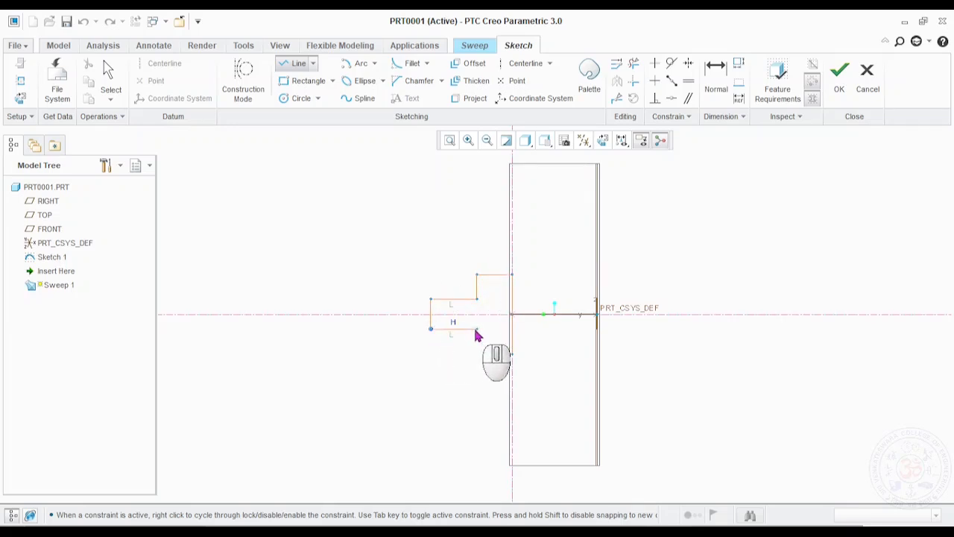
{"action": "left_click", "coordinate": [476, 329]}
{"action": "left_click", "coordinate": [480, 361]}
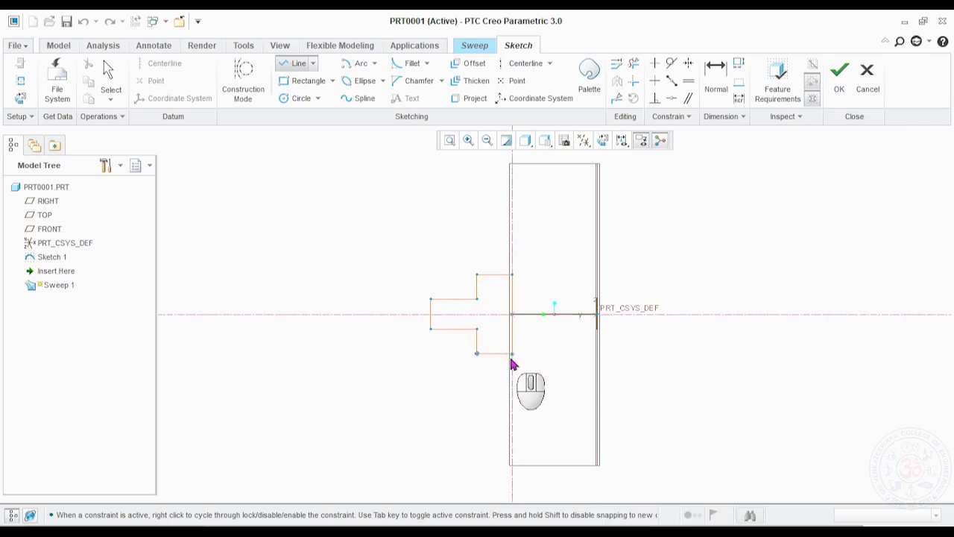
{"action": "middle_click", "coordinate": [616, 383]}
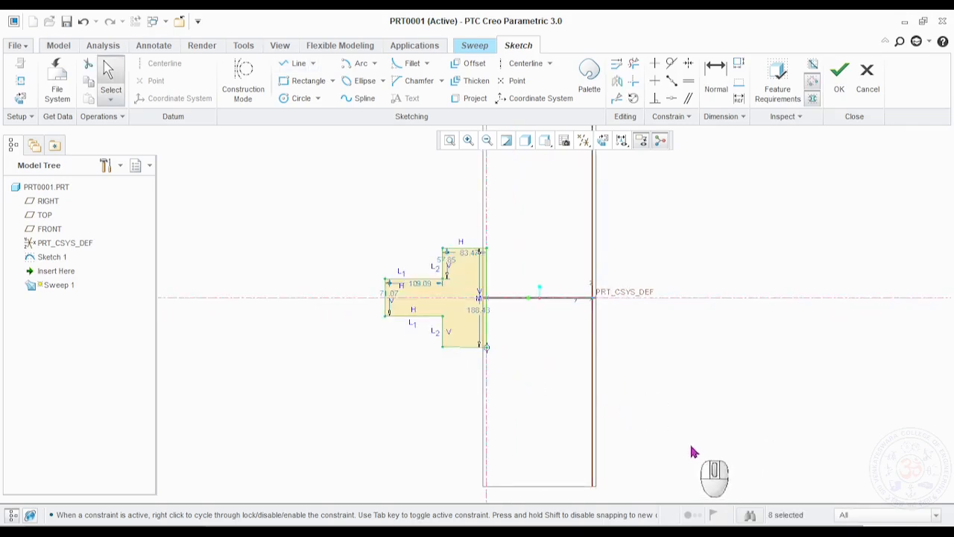
Step: Check the section dimensions in the Adobe Acrobat drawing, return to Creo and set the flange's height to 300 mm
{"action": "left_click", "coordinate": [611, 519]}
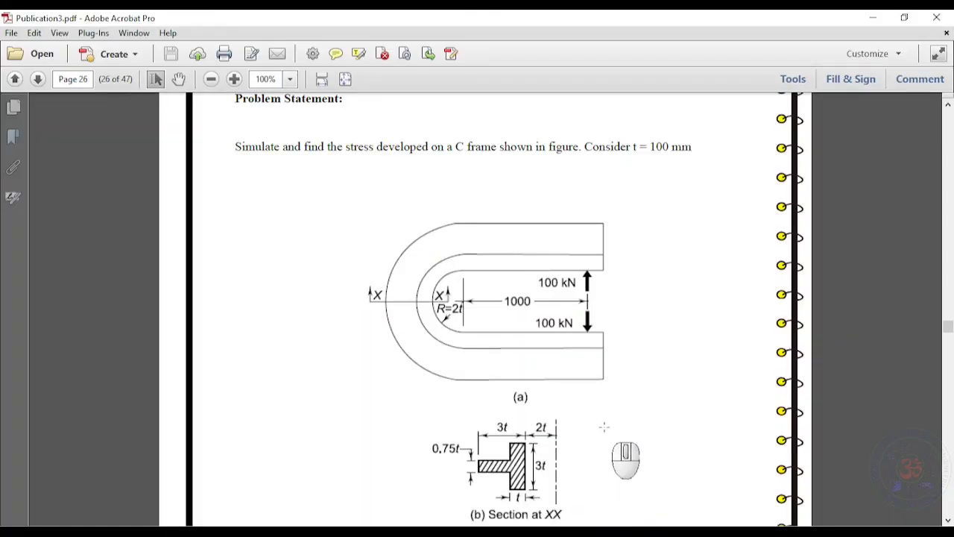
{"action": "scroll", "coordinate": [604, 426], "scroll_direction": "down", "scroll_amount": 2}
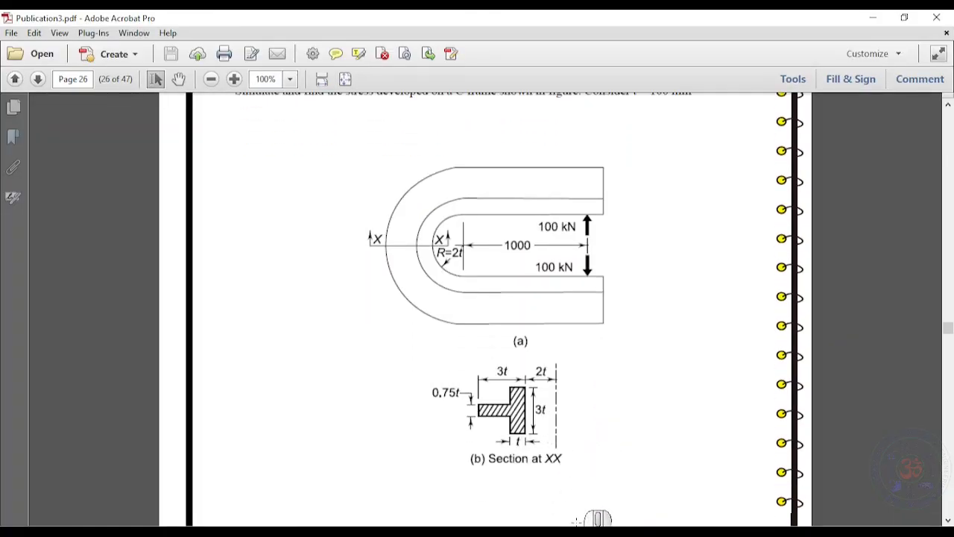
{"action": "left_click", "coordinate": [607, 520]}
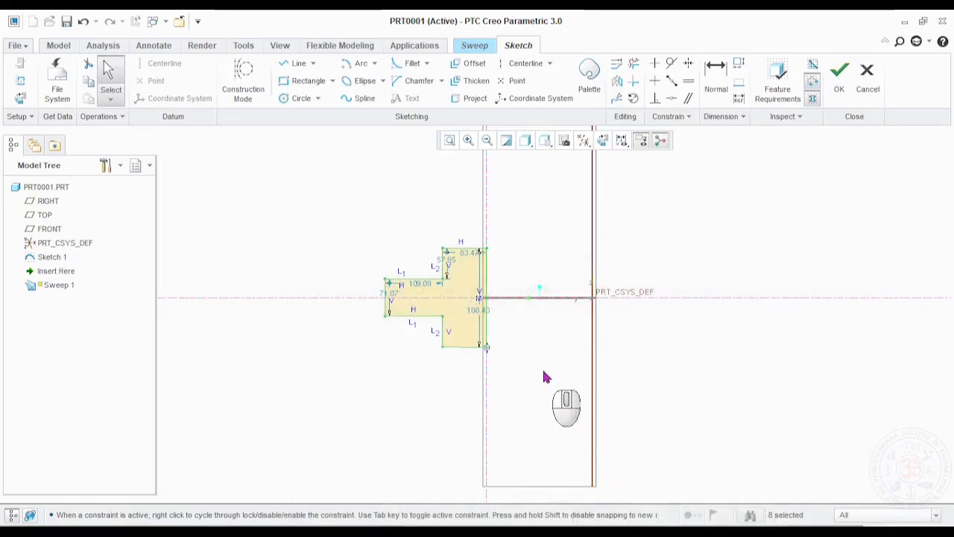
{"action": "left_click", "coordinate": [483, 318]}
{"action": "type", "text": "300"}
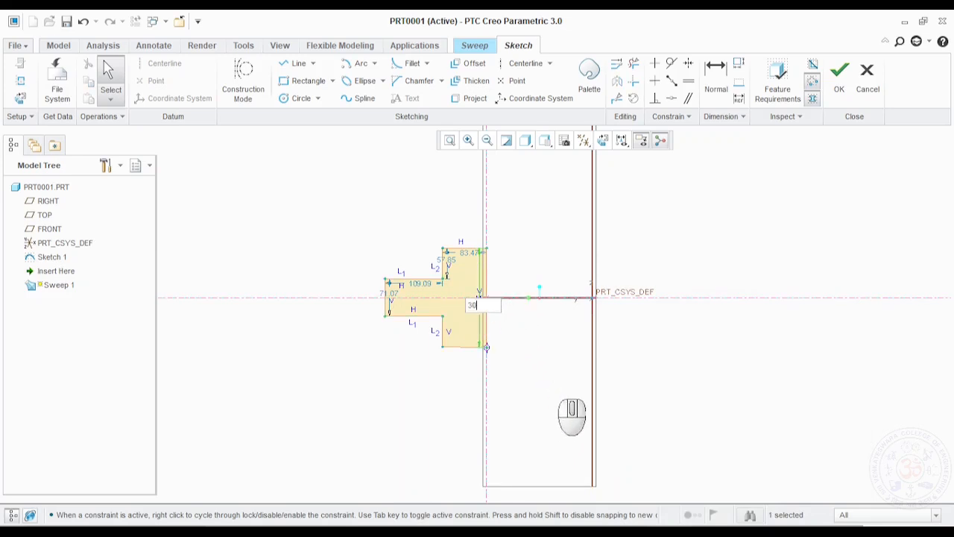
{"action": "key", "text": "Return"}
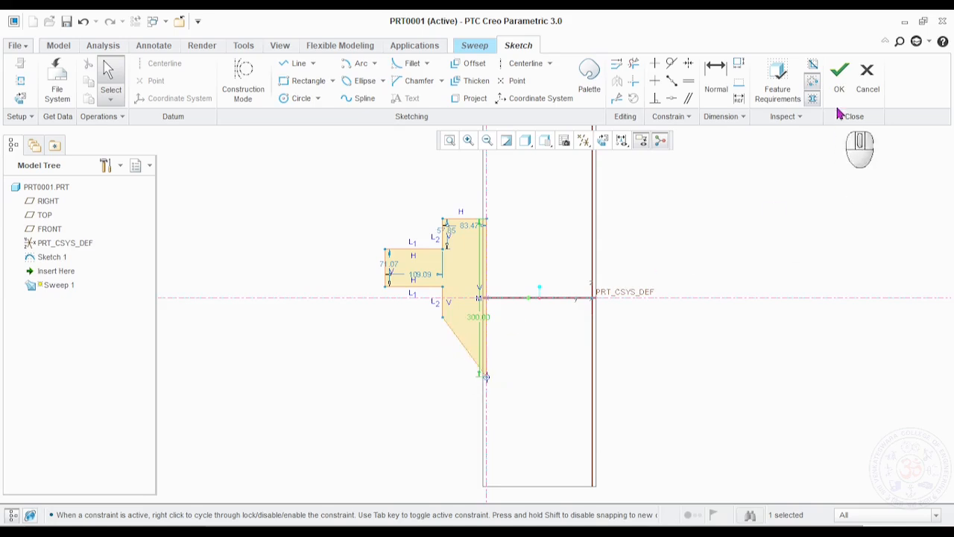
Step: Apply a horizontal constraint to the flange's slanted lower edge and set the flange's thickness to 100 mm
{"action": "left_click", "coordinate": [655, 82]}
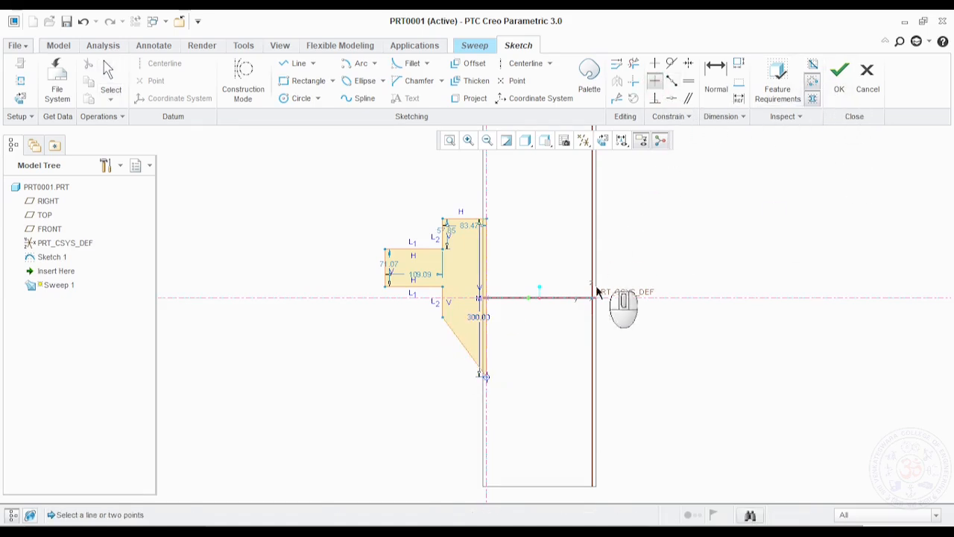
{"action": "left_click", "coordinate": [465, 350]}
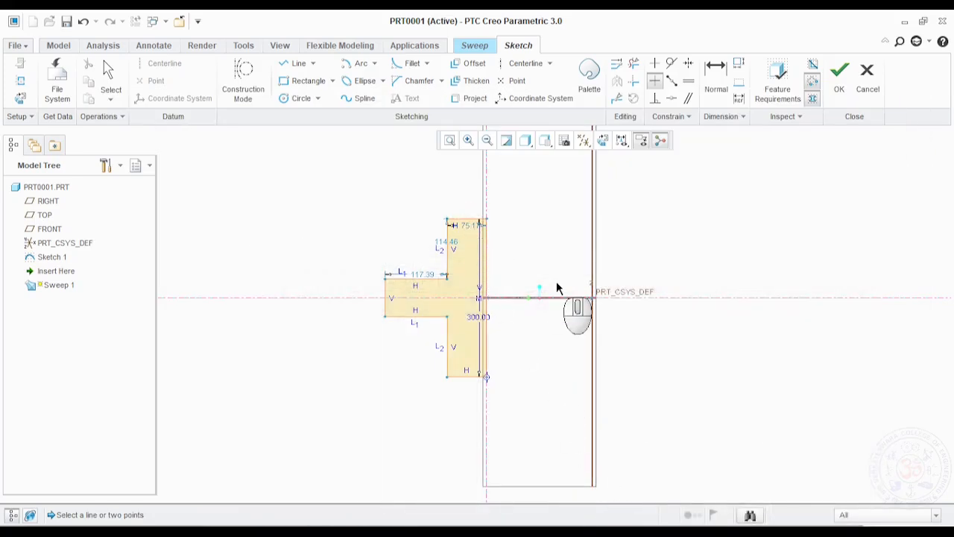
{"action": "middle_click", "coordinate": [695, 238]}
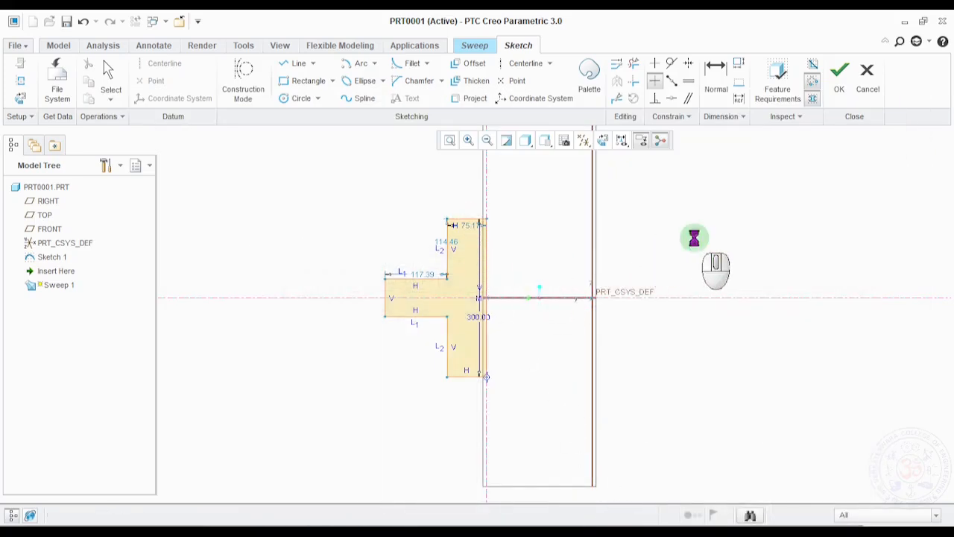
{"action": "double_click", "coordinate": [470, 233]}
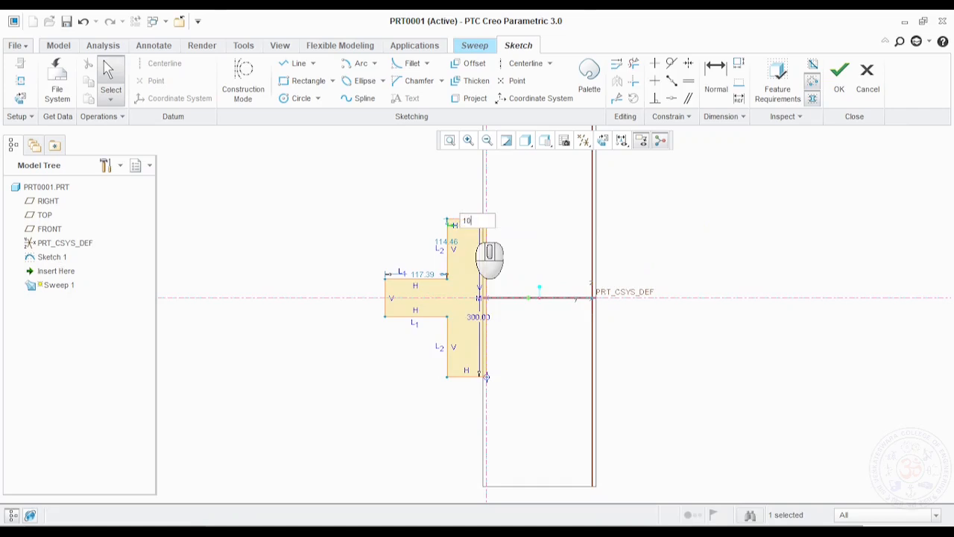
{"action": "type", "text": "100"}
{"action": "key", "text": "Return"}
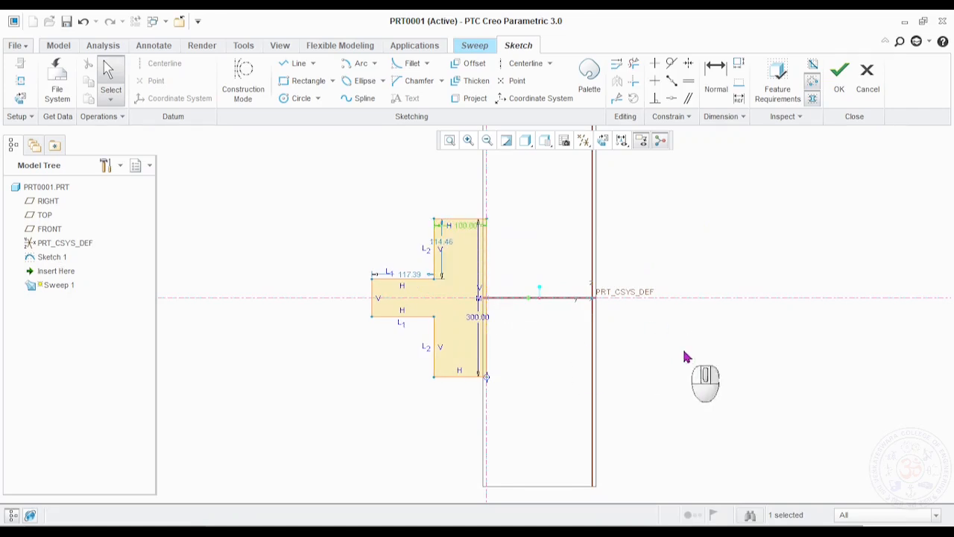
Step: Recheck the section in Adobe Acrobat, set the web's length to 200 mm and dimension its thickness at 75 mm
{"action": "key", "text": "alt+Tab"}
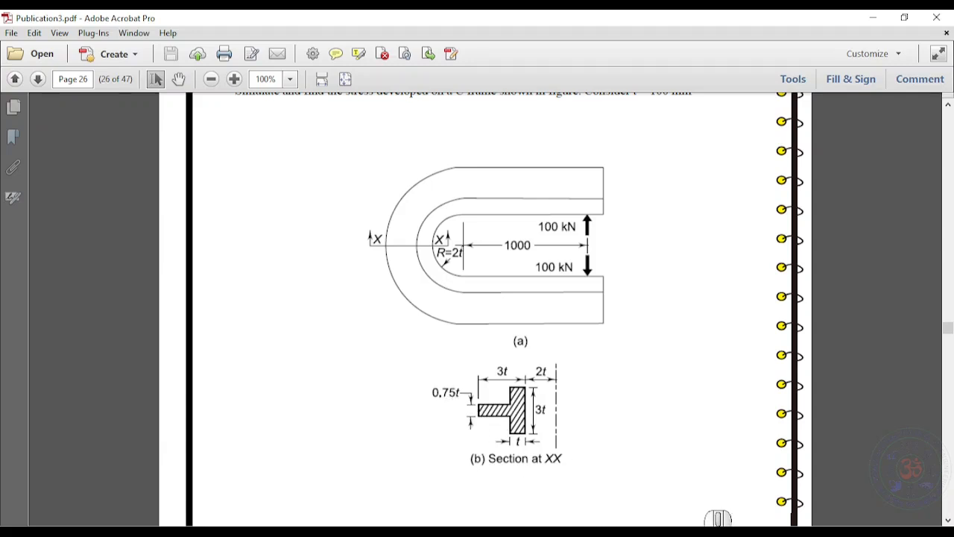
{"action": "key", "text": "alt+Tab"}
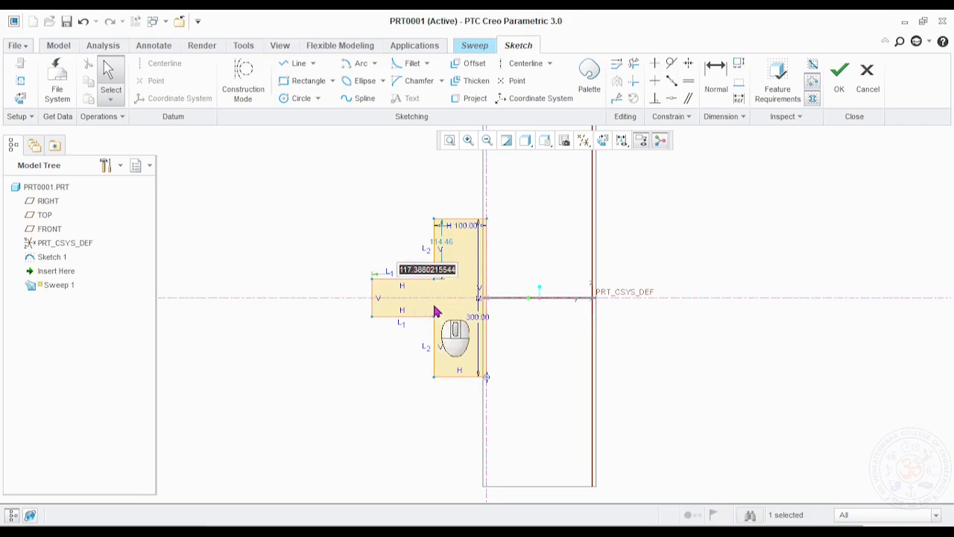
{"action": "key", "text": "Return"}
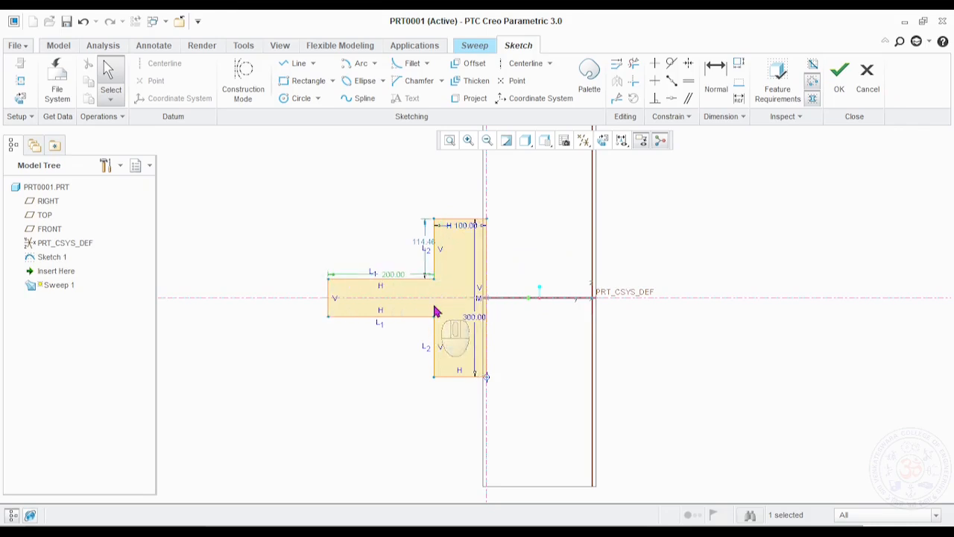
{"action": "left_click", "coordinate": [376, 326]}
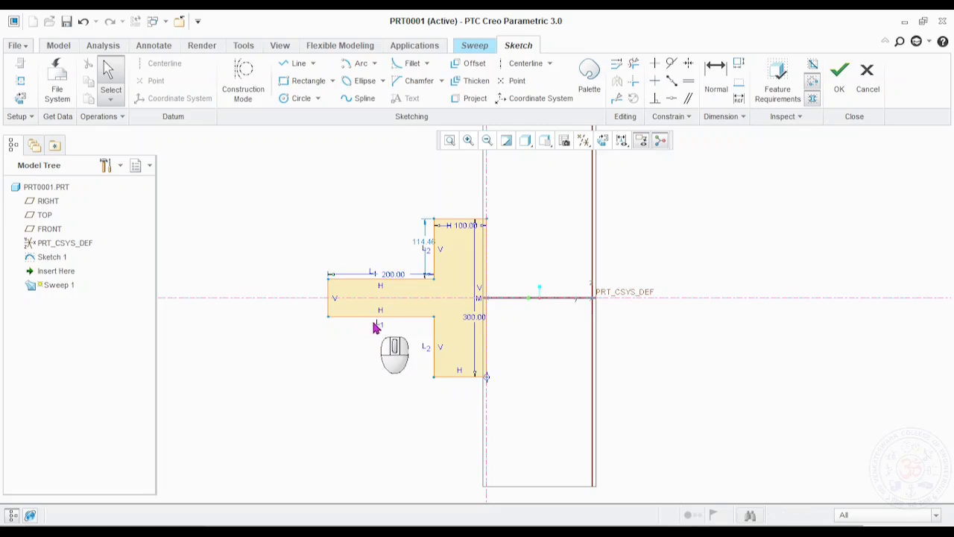
{"action": "left_click", "coordinate": [720, 75]}
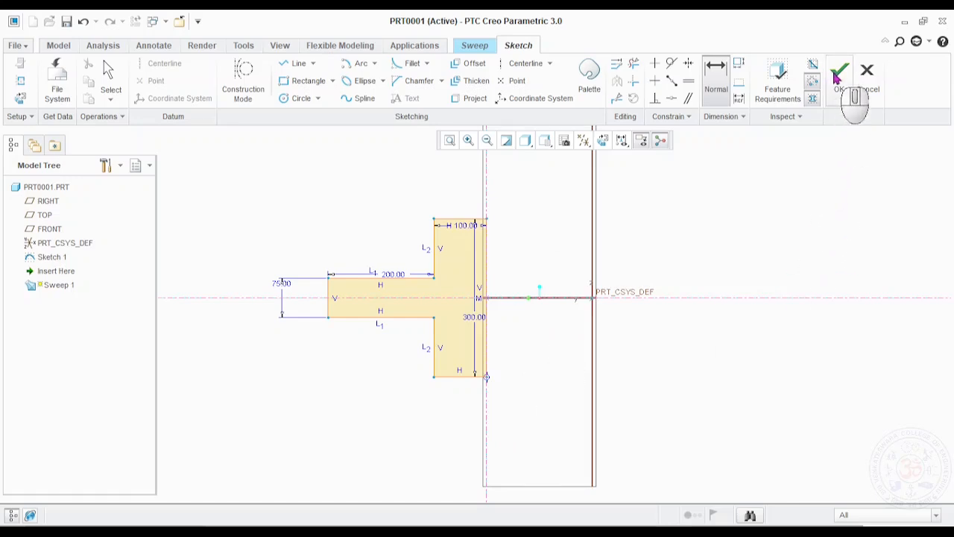
Step: Finish the T-section sketch, inspect the solid preview and complete the sweep
{"action": "left_click", "coordinate": [838, 75]}
{"action": "mouse_move", "coordinate": [670, 364]}
{"action": "middle_mouse_down"}
{"action": "mouse_move", "coordinate": [566, 345]}
{"action": "mouse_move", "coordinate": [663, 357]}
{"action": "mouse_move", "coordinate": [662, 317]}
{"action": "mouse_move", "coordinate": [669, 342]}
{"action": "middle_mouse_up"}
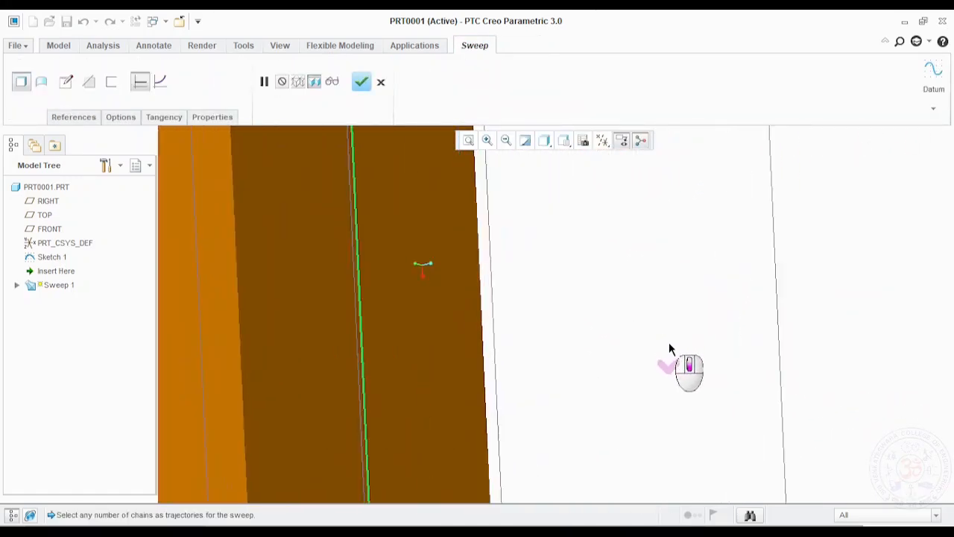
{"action": "scroll", "coordinate": [674, 349], "scroll_direction": "up", "scroll_amount": 5}
{"action": "mouse_move", "coordinate": [496, 233]}
{"action": "middle_mouse_down"}
{"action": "mouse_move", "coordinate": [603, 291]}
{"action": "mouse_move", "coordinate": [601, 246]}
{"action": "mouse_move", "coordinate": [770, 230]}
{"action": "mouse_move", "coordinate": [739, 290]}
{"action": "mouse_move", "coordinate": [744, 245]}
{"action": "mouse_move", "coordinate": [745, 269]}
{"action": "mouse_move", "coordinate": [655, 382]}
{"action": "middle_mouse_up"}
{"action": "scroll", "coordinate": [659, 387], "scroll_direction": "down", "scroll_amount": 5}
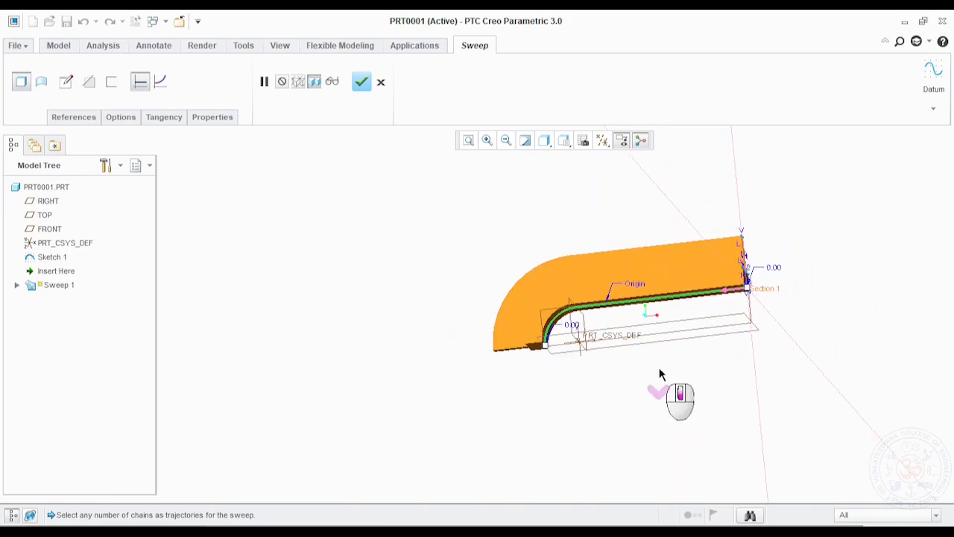
{"action": "mouse_move", "coordinate": [792, 294]}
{"action": "middle_mouse_down"}
{"action": "mouse_move", "coordinate": [835, 248]}
{"action": "mouse_move", "coordinate": [845, 215]}
{"action": "mouse_move", "coordinate": [844, 238]}
{"action": "middle_mouse_up"}
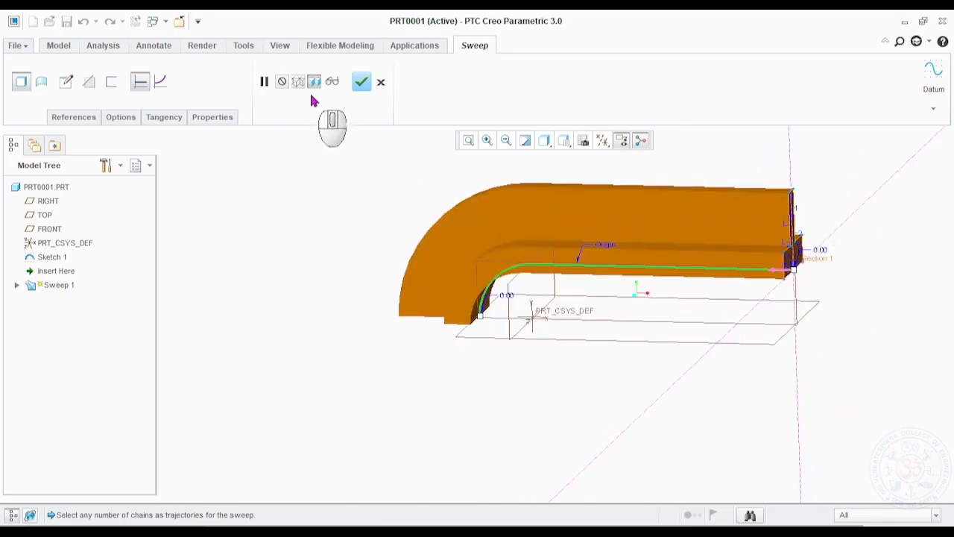
{"action": "left_click", "coordinate": [361, 82]}
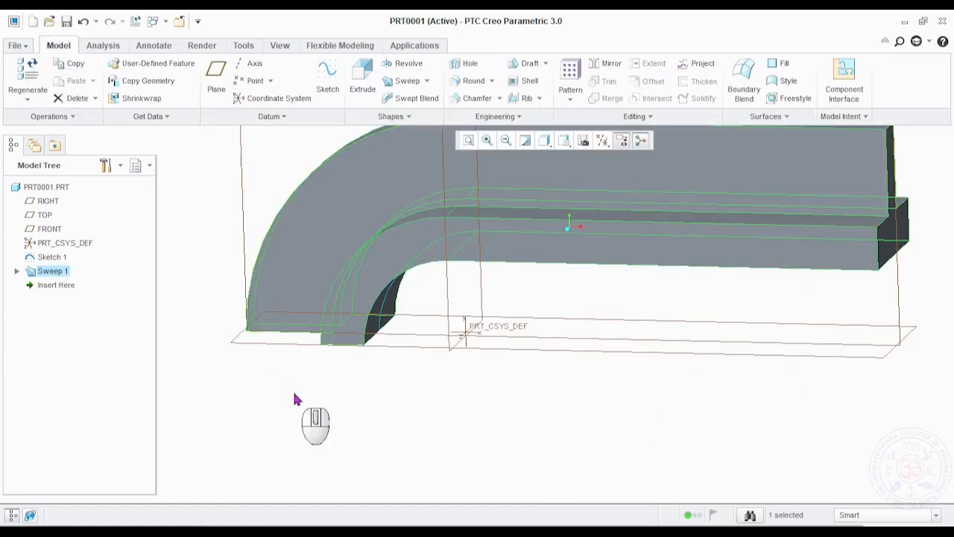
Step: Start saving a copy of the swept frame and set its file type to Parasolid (*.x_t)
{"action": "middle_click_drag", "start_coordinate": [362, 445], "coordinate": [378, 414]}
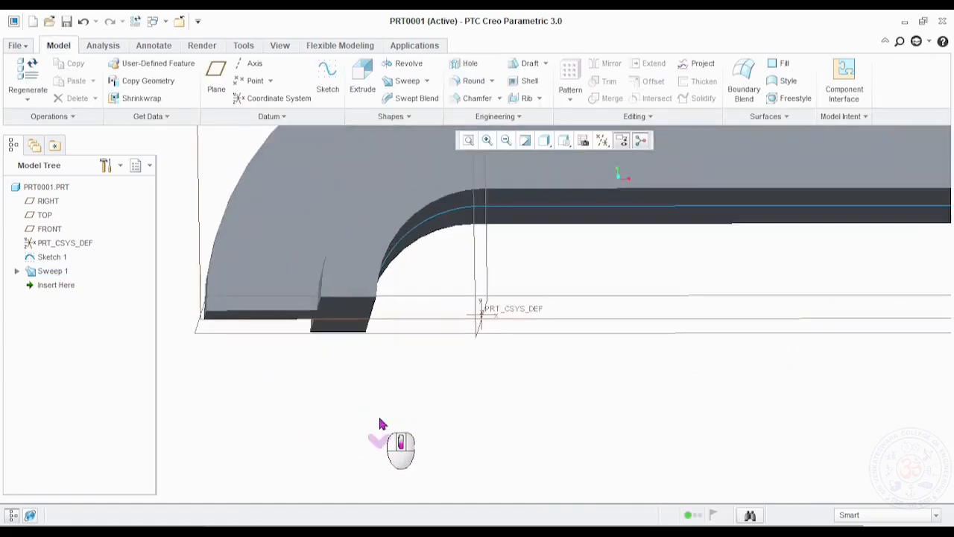
{"action": "scroll", "coordinate": [378, 414], "scroll_direction": "up", "scroll_amount": 3}
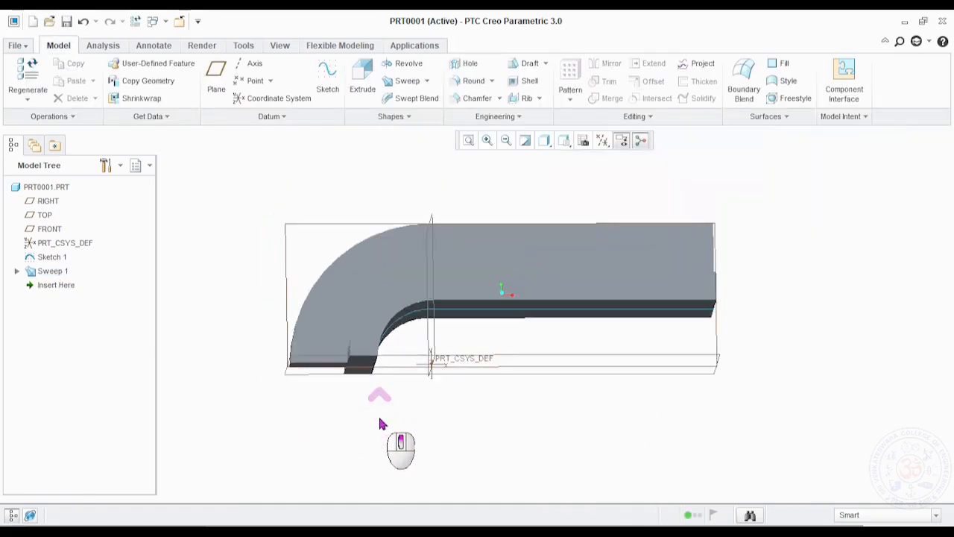
{"action": "left_click", "coordinate": [21, 47]}
{"action": "mouse_move", "coordinate": [48, 152]}
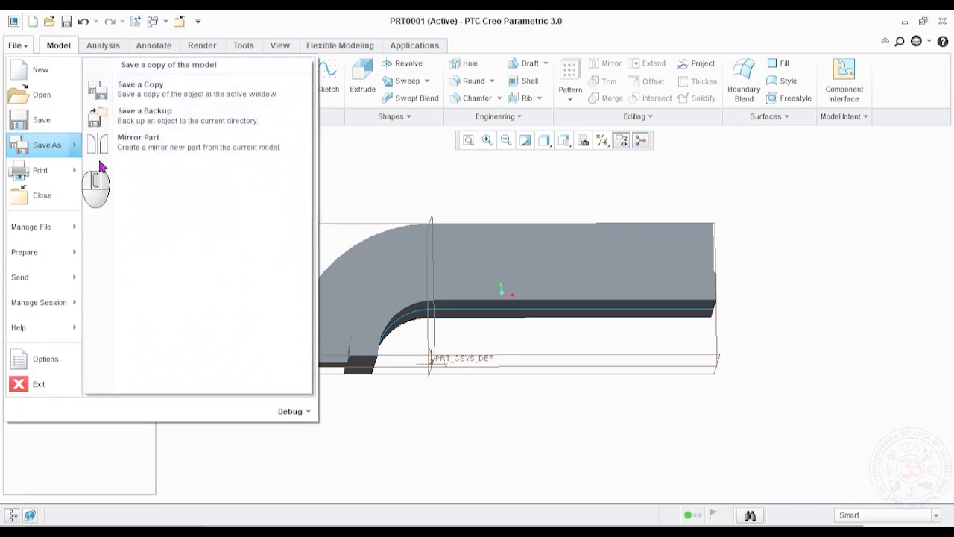
{"action": "left_click", "coordinate": [181, 95]}
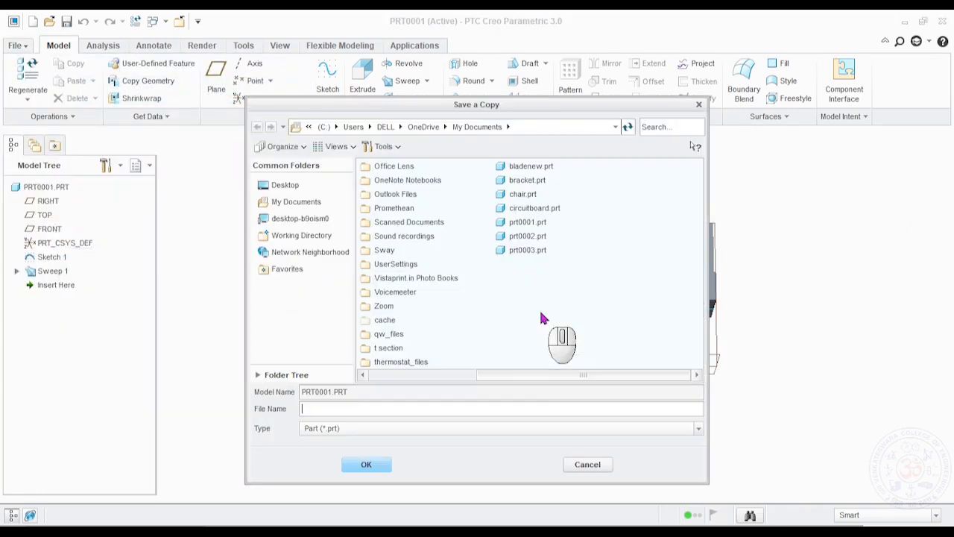
{"action": "left_click", "coordinate": [445, 428]}
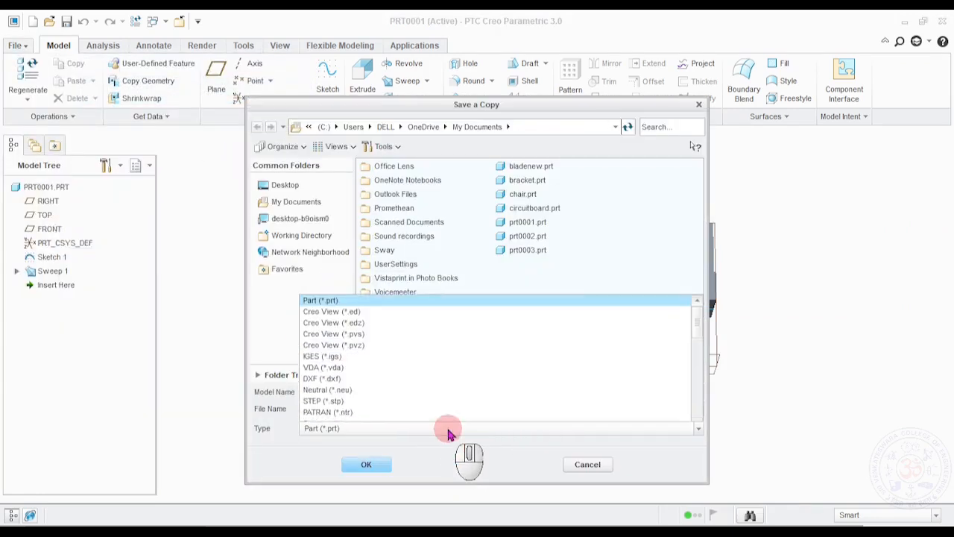
{"action": "scroll", "coordinate": [347, 402], "scroll_direction": "down", "scroll_amount": 4}
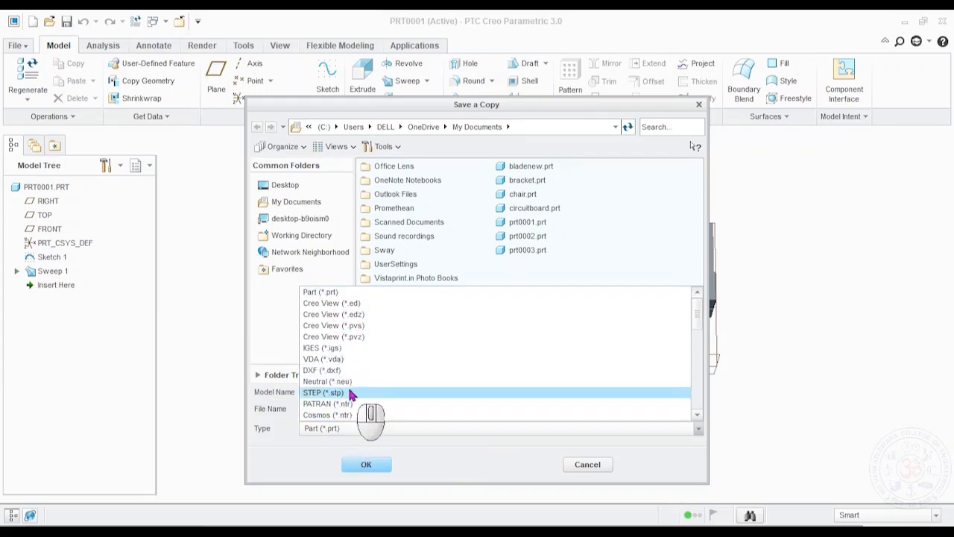
{"action": "scroll", "coordinate": [353, 373], "scroll_direction": "down", "scroll_amount": 4}
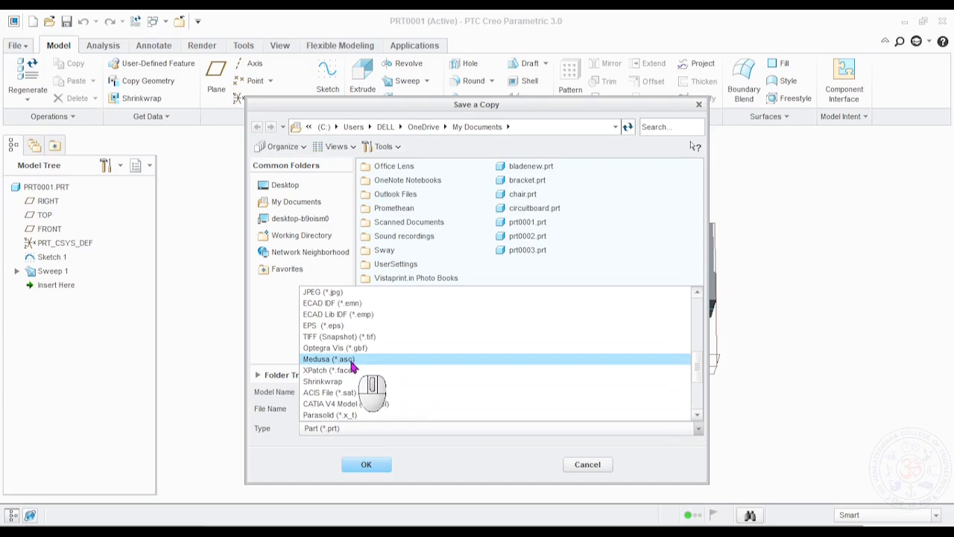
{"action": "left_click", "coordinate": [352, 415]}
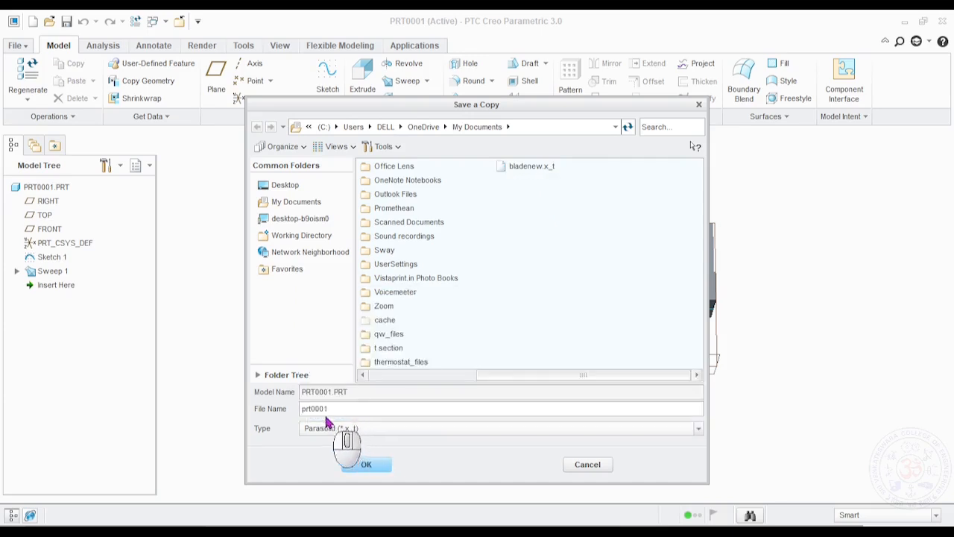
Step: Name the copy cframe, choose the model folder on the Desktop and export it as solids
{"action": "left_click_drag", "start_coordinate": [338, 409], "coordinate": [267, 400]}
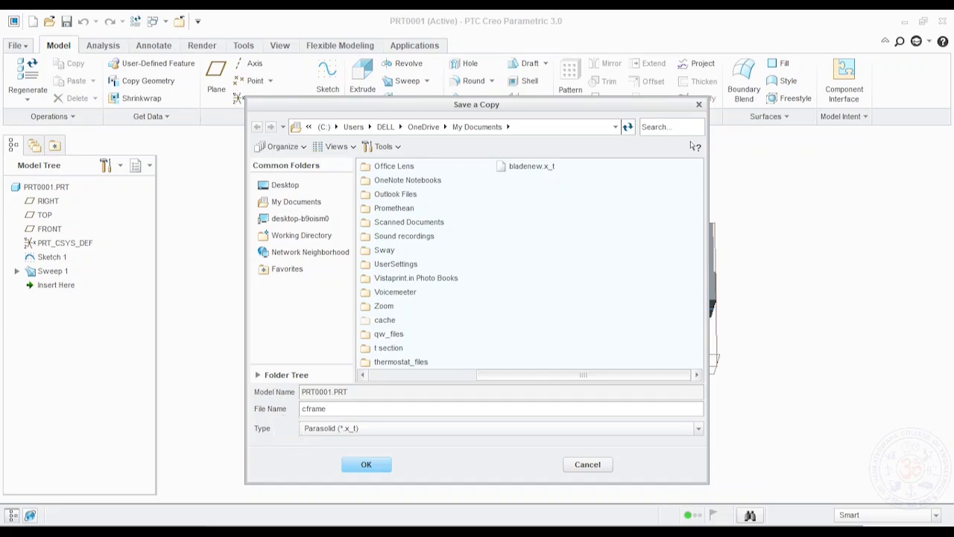
{"action": "left_click", "coordinate": [297, 185]}
{"action": "double_click", "coordinate": [383, 334]}
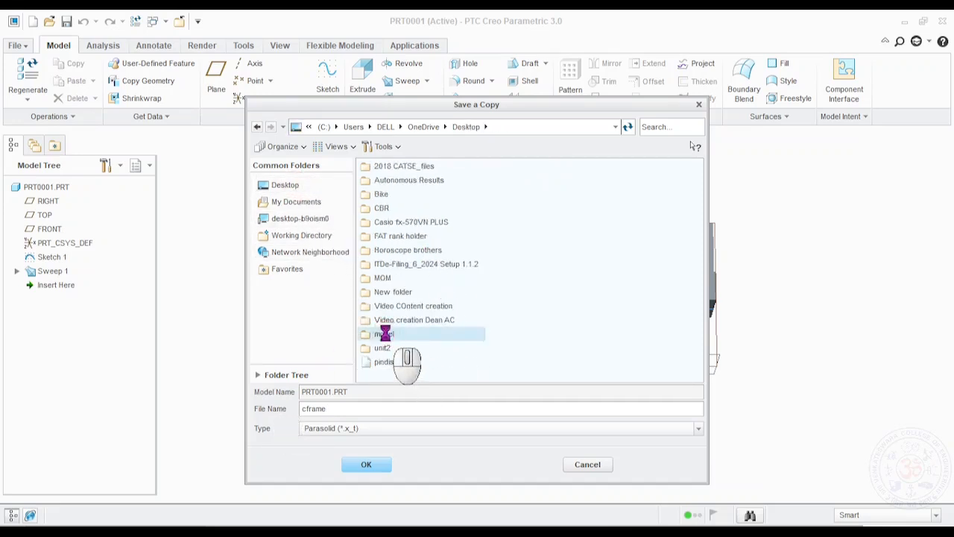
{"action": "left_click", "coordinate": [373, 468]}
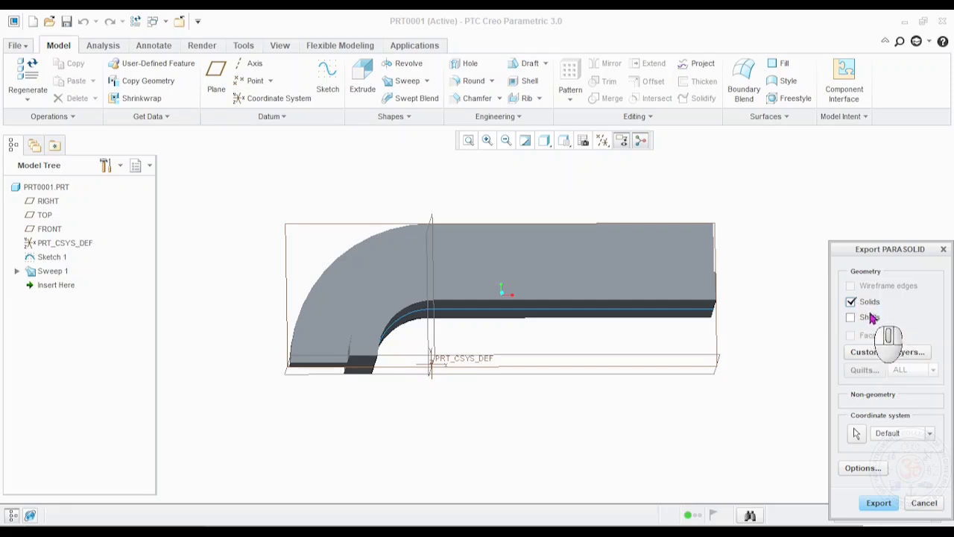
{"action": "left_click", "coordinate": [879, 504]}
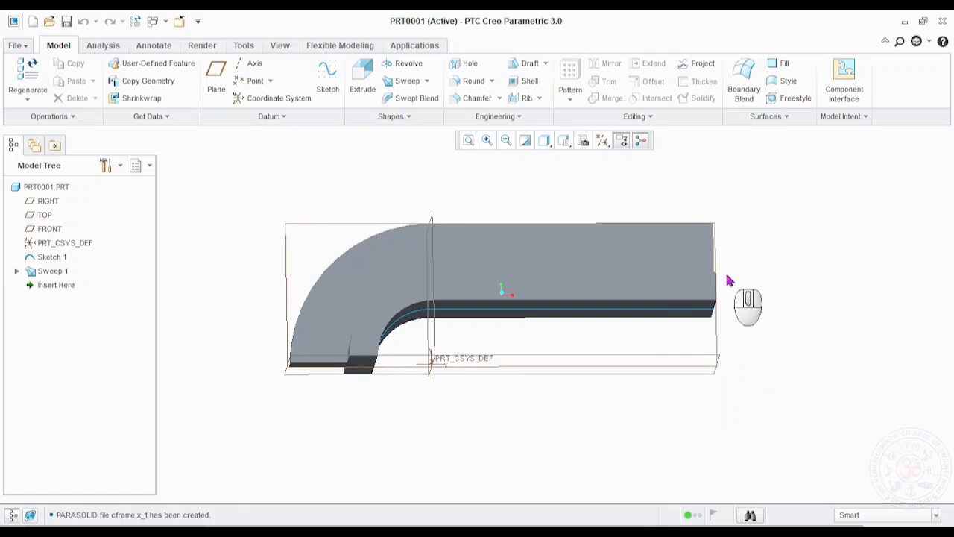
Step: Close Creo, switch to ANSYS Workbench and add a Static Structural system to the project schematic
{"action": "left_click", "coordinate": [942, 21]}
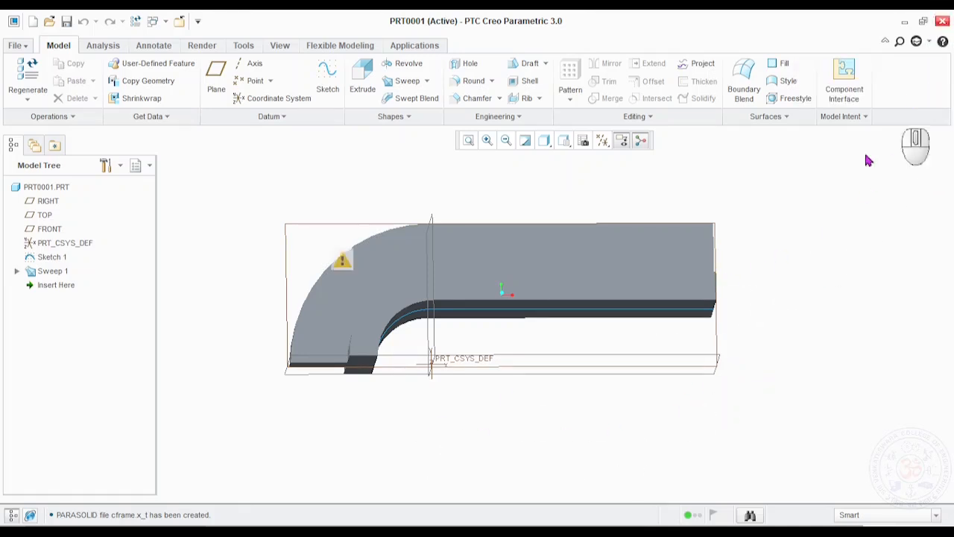
{"action": "left_click", "coordinate": [556, 297]}
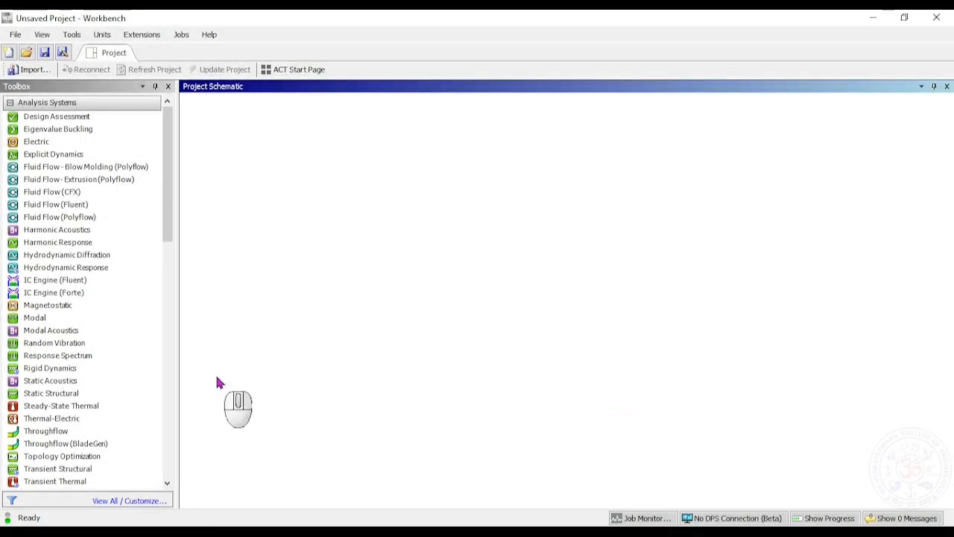
{"action": "left_click", "coordinate": [81, 395]}
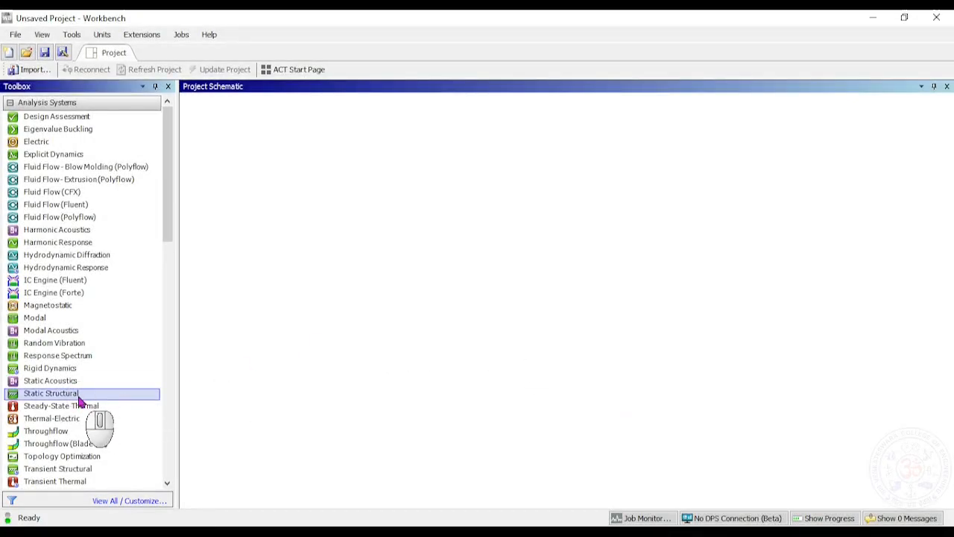
{"action": "left_click_drag", "start_coordinate": [81, 399], "coordinate": [554, 278]}
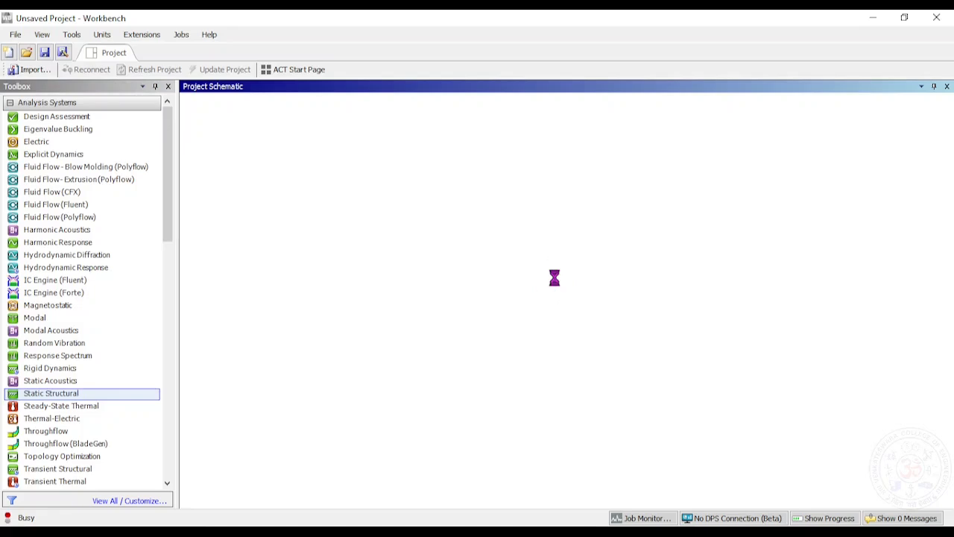
Step: Import cframe.x_t from the Desktop's model folder as the system's geometry and open the model in ANSYS Mechanical
{"action": "left_click", "coordinate": [287, 180]}
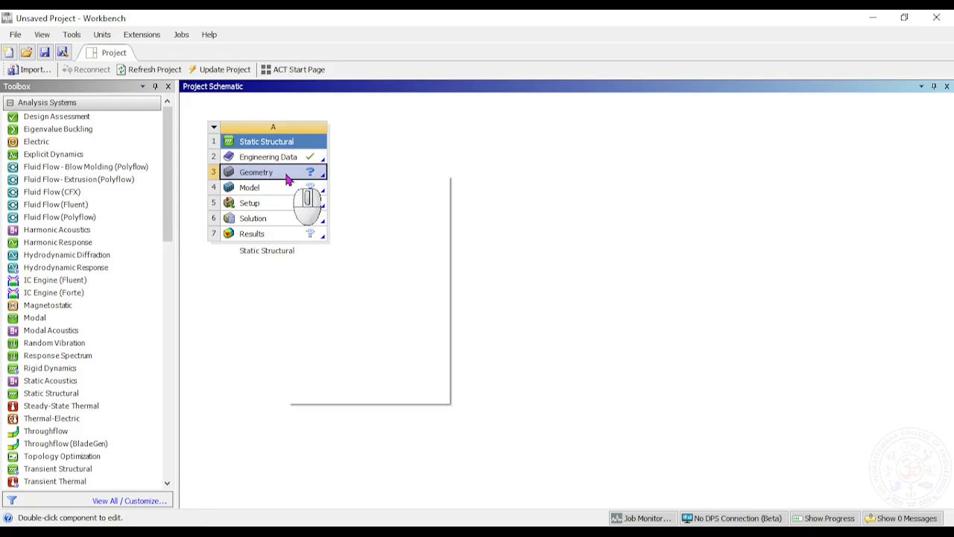
{"action": "right_click", "coordinate": [289, 179]}
{"action": "mouse_move", "coordinate": [444, 213]}
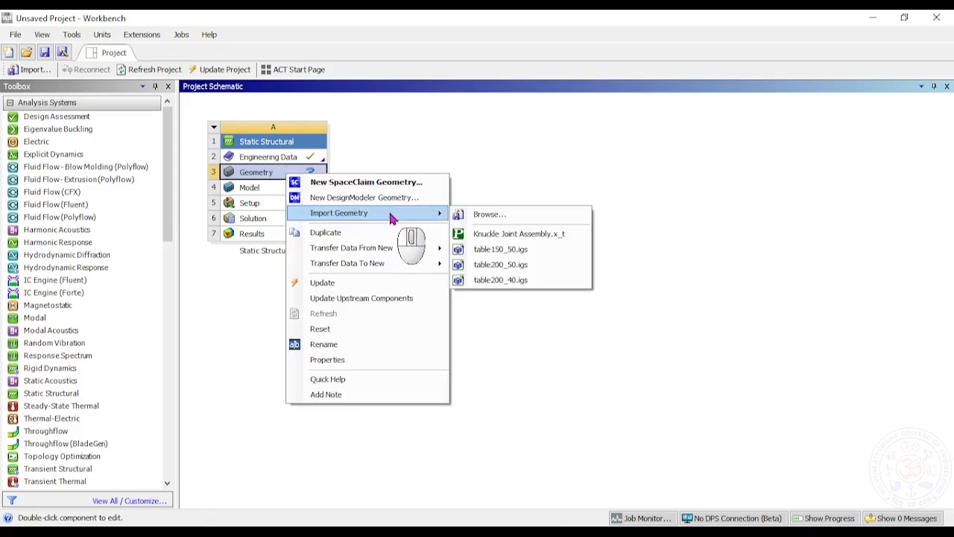
{"action": "left_click", "coordinate": [488, 214]}
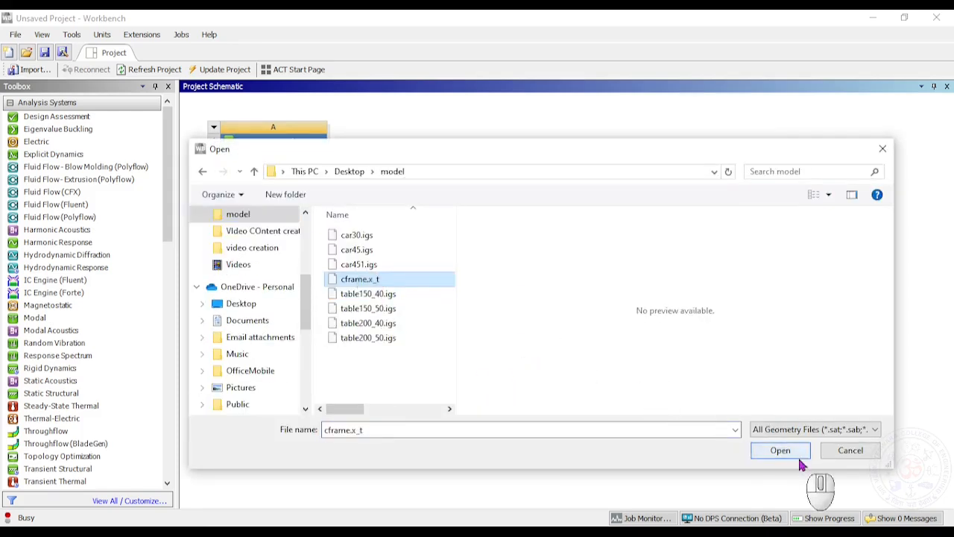
{"action": "left_click", "coordinate": [790, 451]}
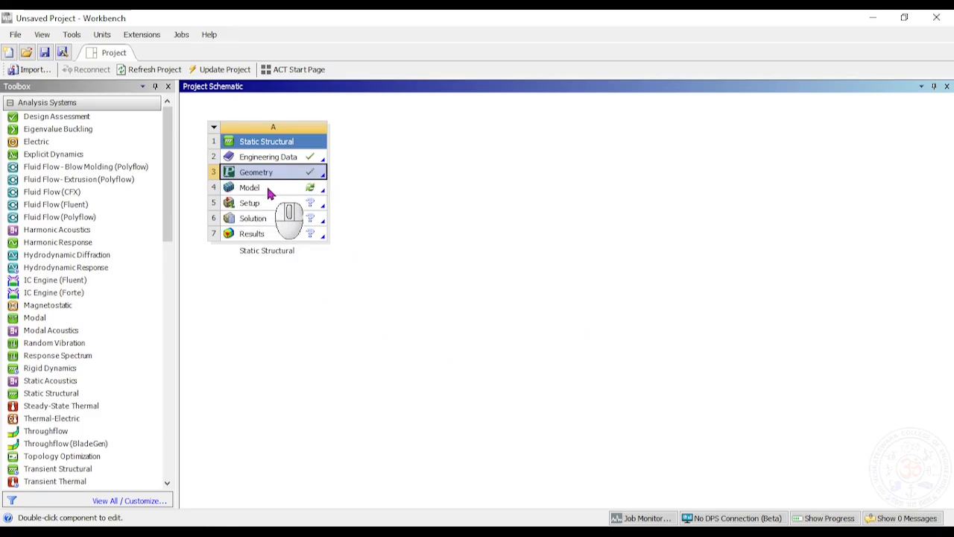
{"action": "double_click", "coordinate": [253, 188]}
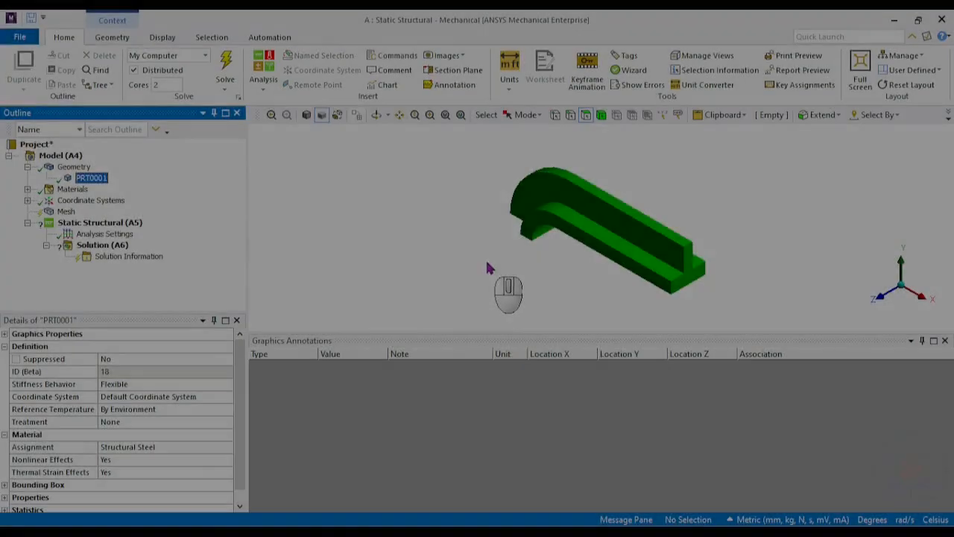
{"action": "middle_click_drag", "start_coordinate": [490, 270], "coordinate": [583, 237]}
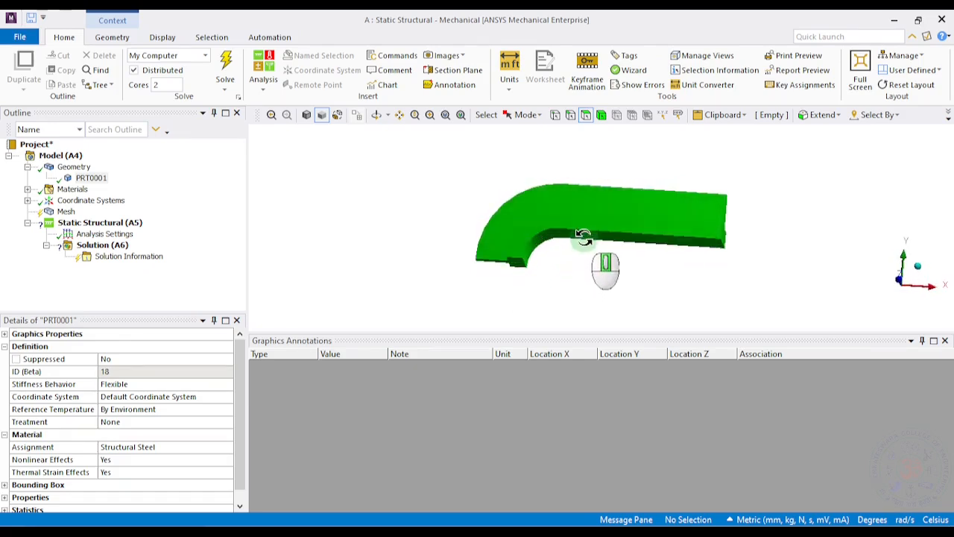
Step: Set the mesh sizing resolution to 6 and generate the mesh
{"action": "left_click", "coordinate": [65, 211]}
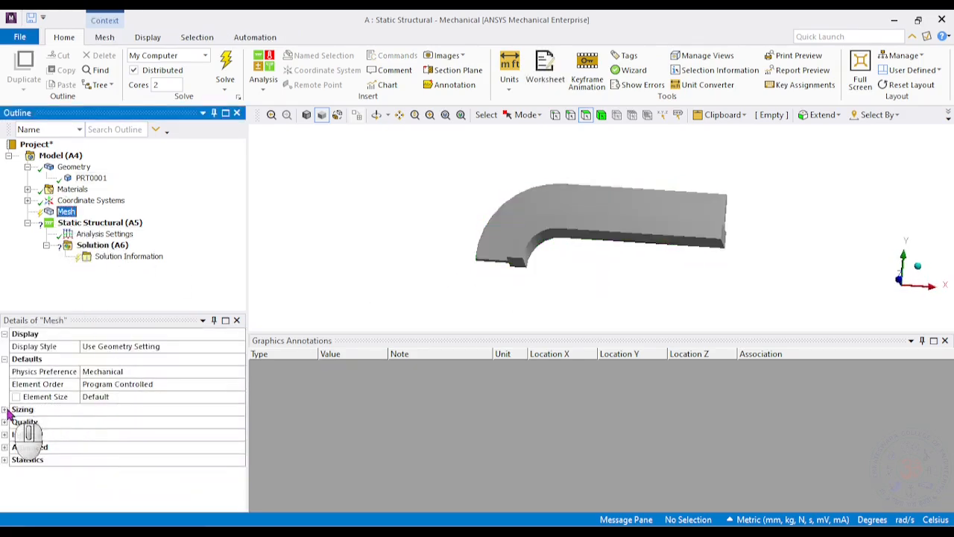
{"action": "left_click", "coordinate": [4, 409]}
{"action": "left_click", "coordinate": [183, 437]}
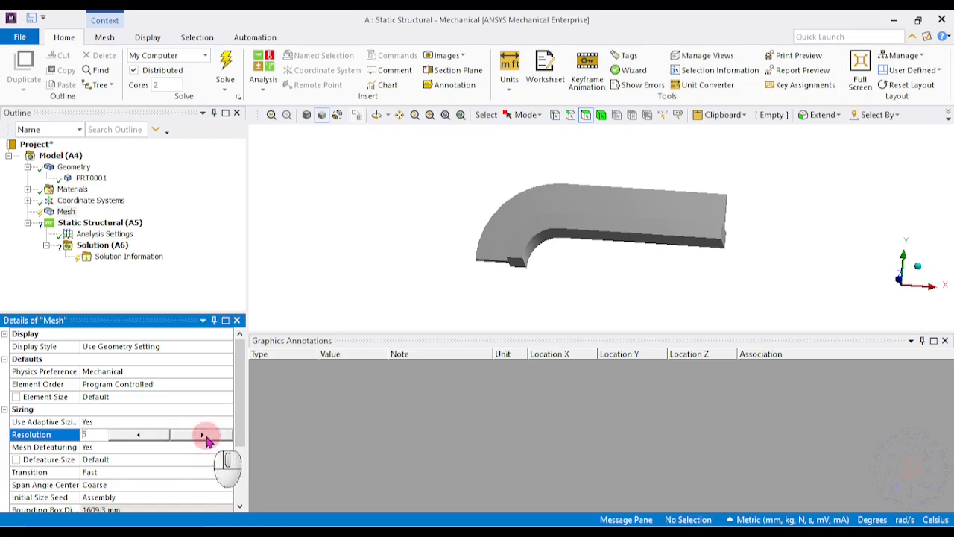
{"action": "right_click", "coordinate": [69, 212]}
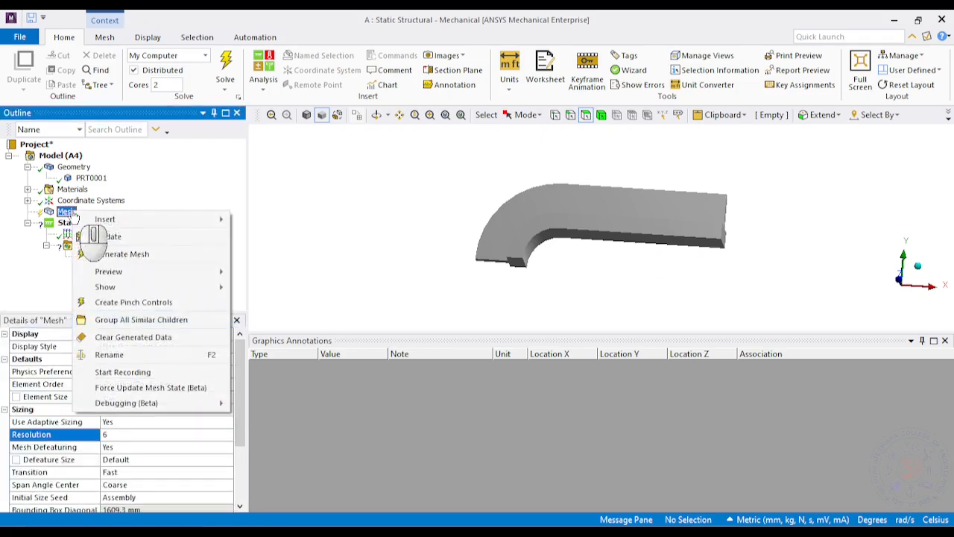
{"action": "left_click", "coordinate": [137, 255]}
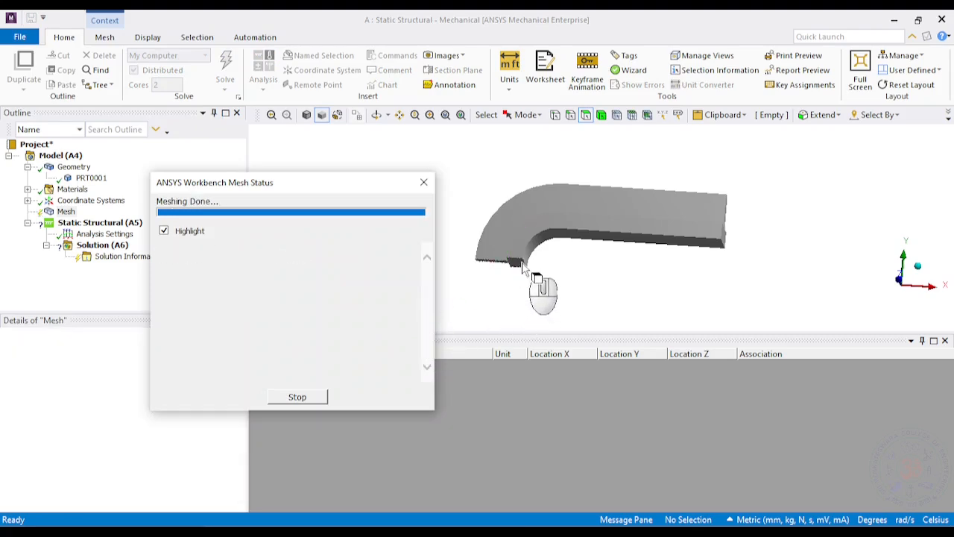
Step: Inspect the meshed frame and its curved end, check the loads on the Adobe Acrobat drawing and return to ANSYS Mechanical
{"action": "middle_click_drag", "start_coordinate": [450, 289], "coordinate": [512, 242]}
{"action": "left_click", "coordinate": [514, 249]}
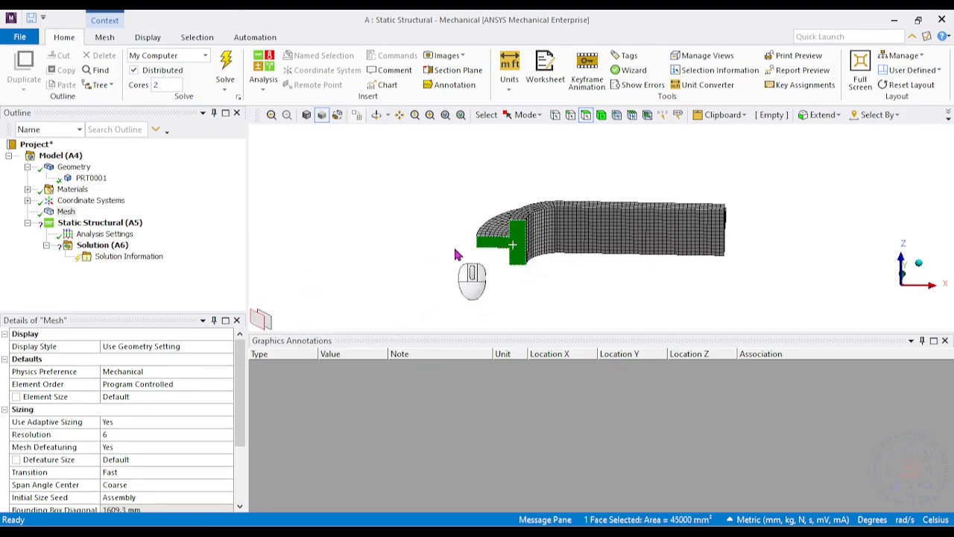
{"action": "left_click", "coordinate": [560, 291]}
{"action": "middle_click_drag", "start_coordinate": [440, 234], "coordinate": [630, 224]}
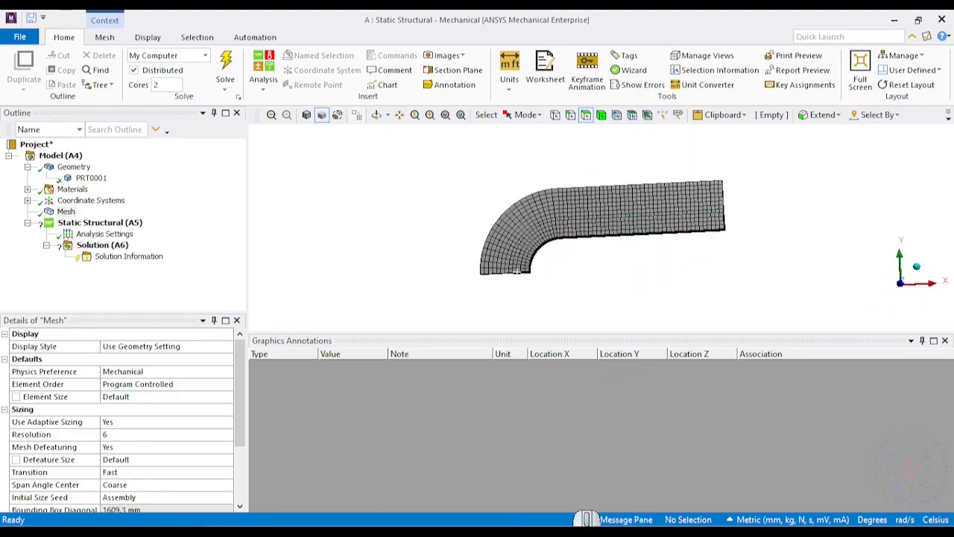
{"action": "key", "text": "alt+Tab"}
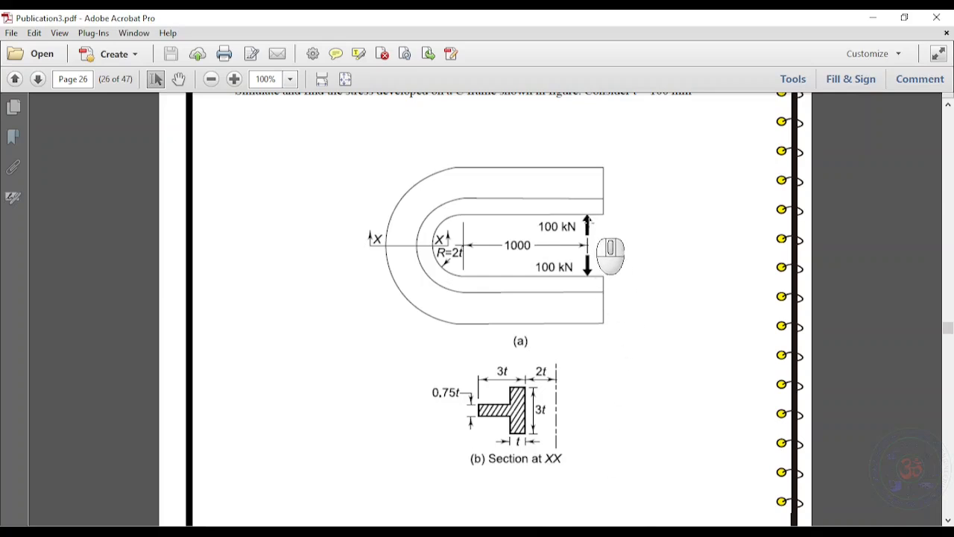
{"action": "key", "text": "alt+Tab"}
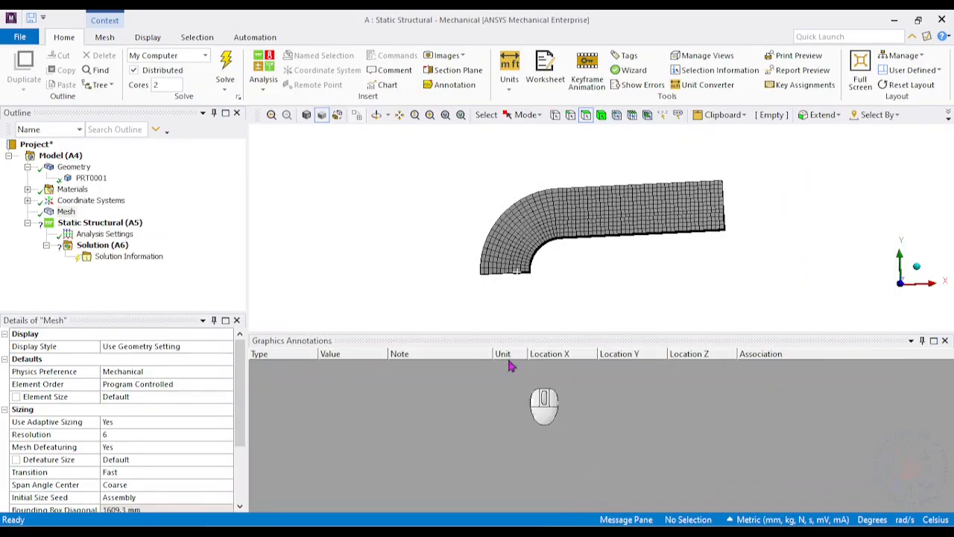
Step: Apply a fixed support to the T-shaped end face at the curved end of the frame
{"action": "middle_click_drag", "start_coordinate": [492, 287], "coordinate": [501, 261]}
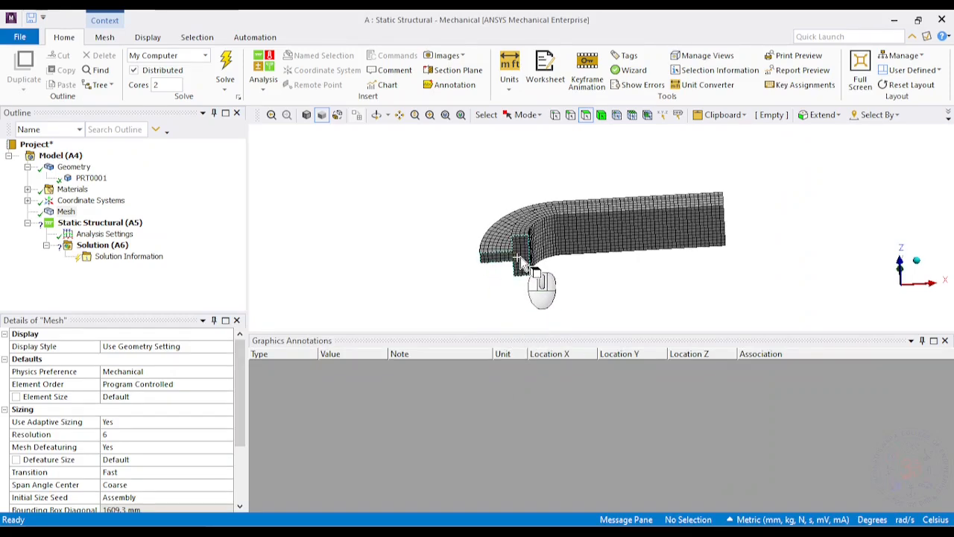
{"action": "left_click", "coordinate": [517, 263]}
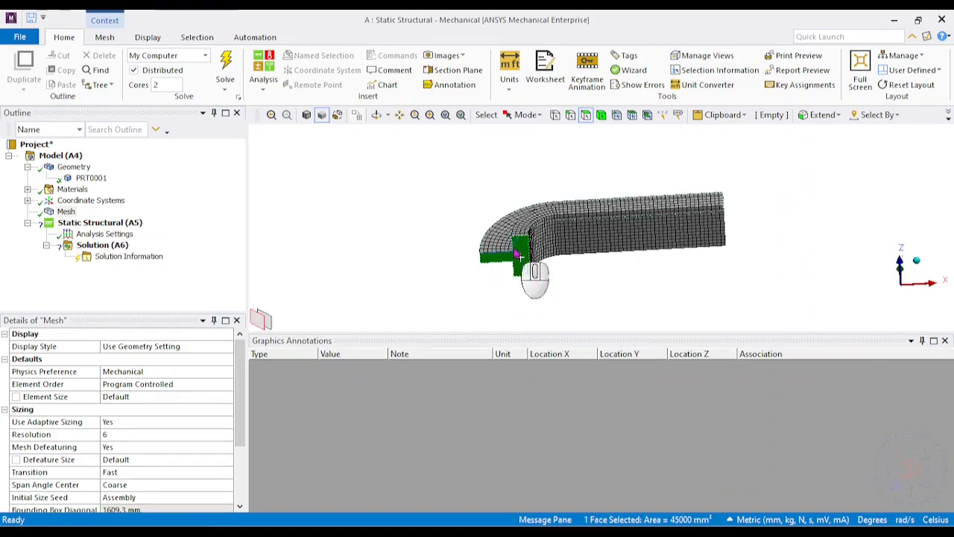
{"action": "left_click", "coordinate": [112, 224]}
{"action": "right_click", "coordinate": [113, 224]}
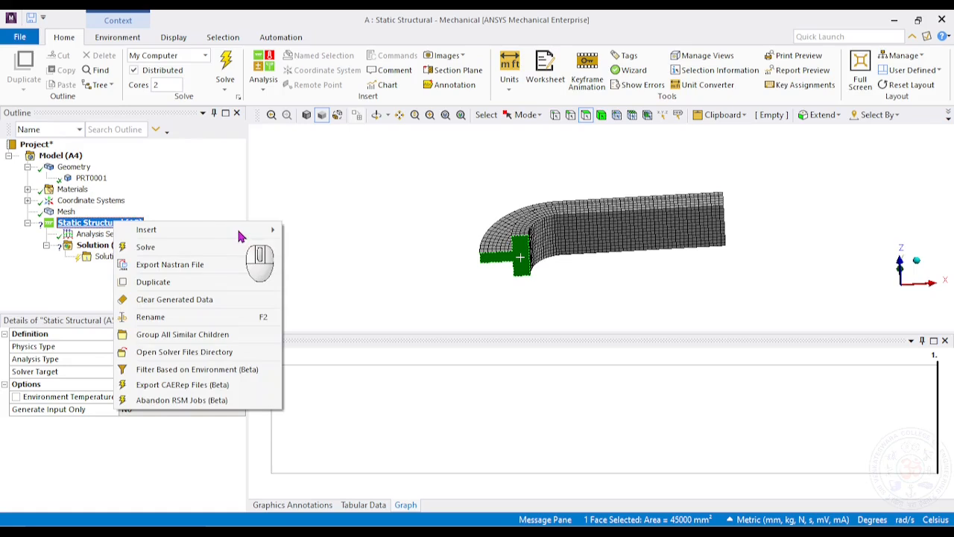
{"action": "mouse_move", "coordinate": [209, 231]}
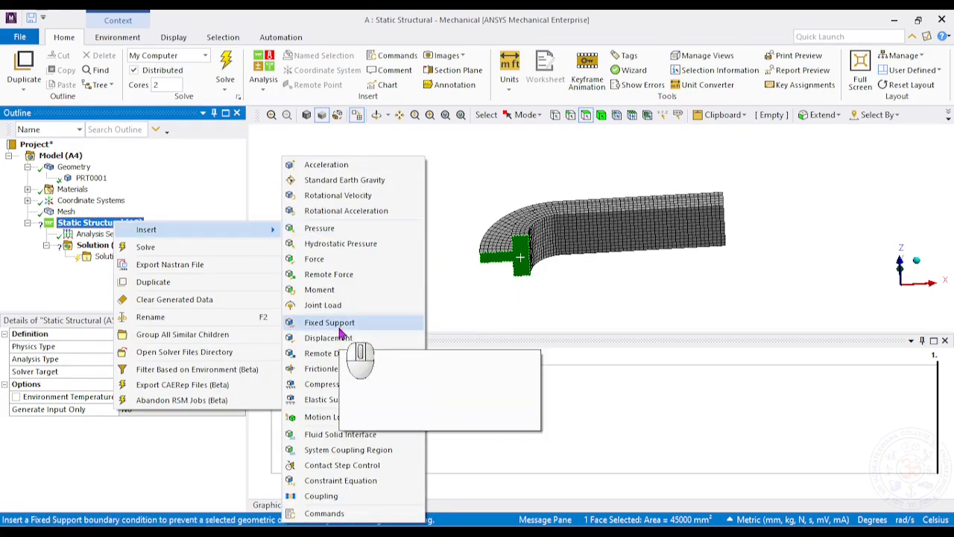
{"action": "left_click", "coordinate": [339, 325]}
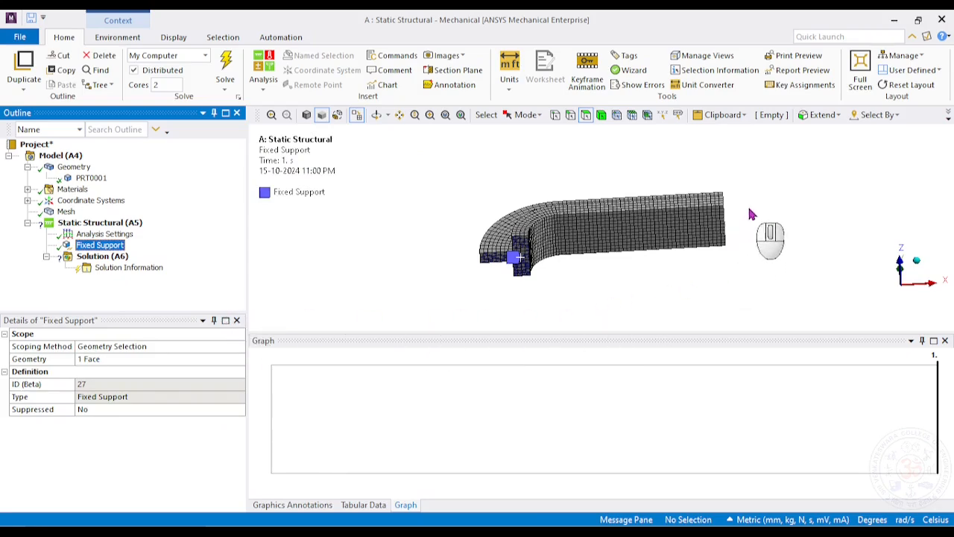
Step: Insert a force load in the static structural analysis and scope it to the end face of the frame's straight arm
{"action": "right_click", "coordinate": [132, 227]}
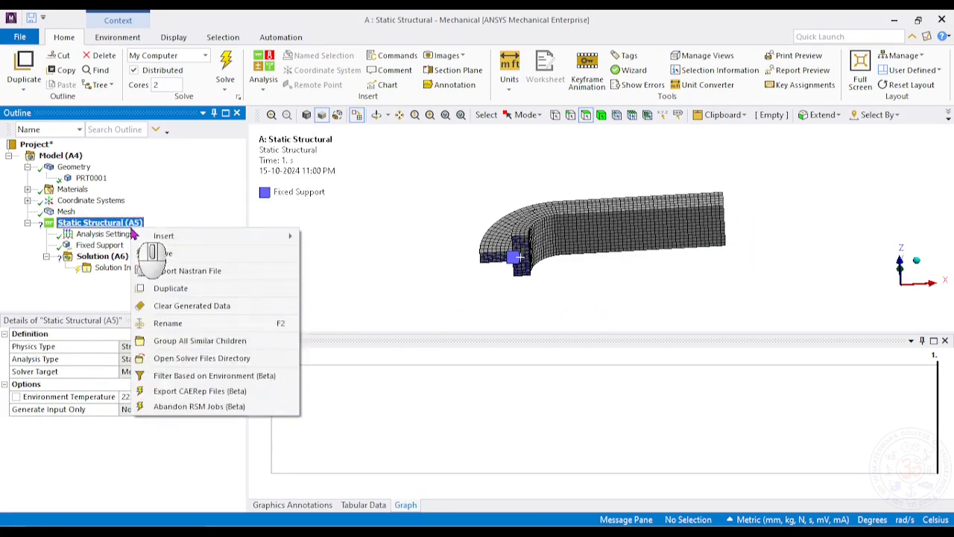
{"action": "mouse_move", "coordinate": [187, 242]}
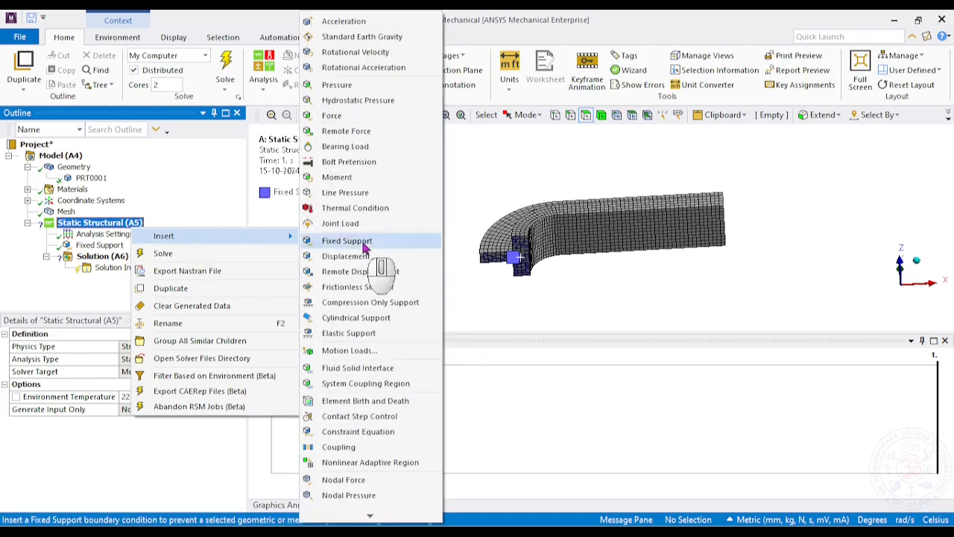
{"action": "left_click", "coordinate": [349, 117]}
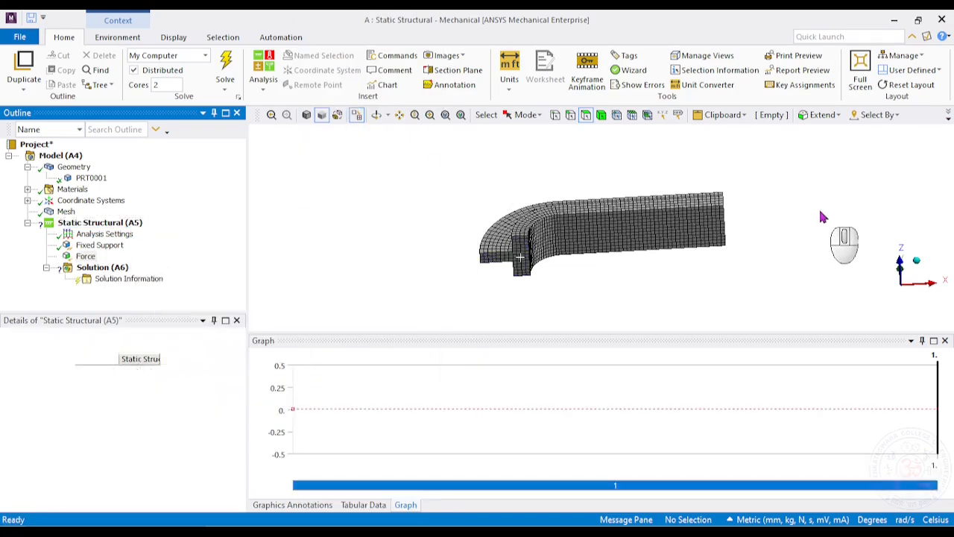
{"action": "middle_click_drag", "start_coordinate": [780, 218], "coordinate": [749, 231]}
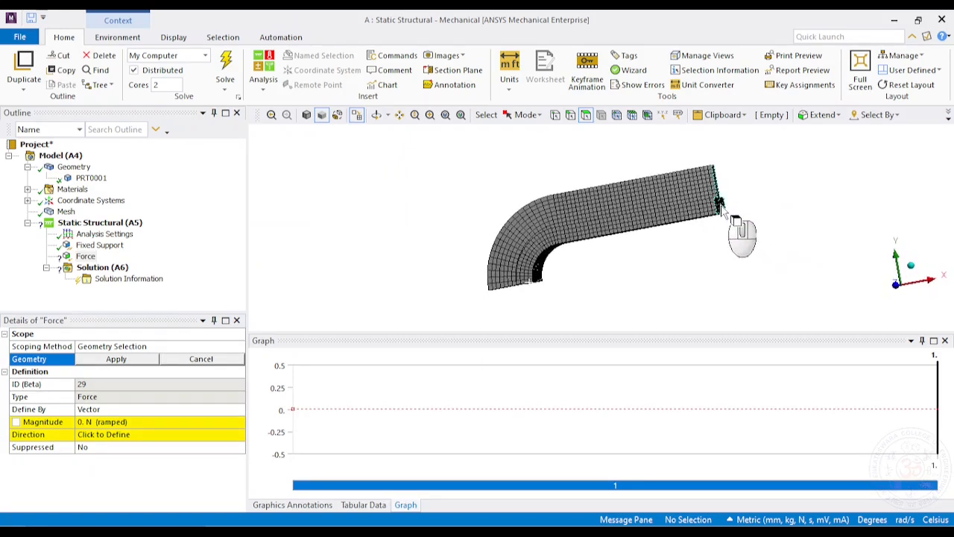
{"action": "left_click", "coordinate": [720, 204]}
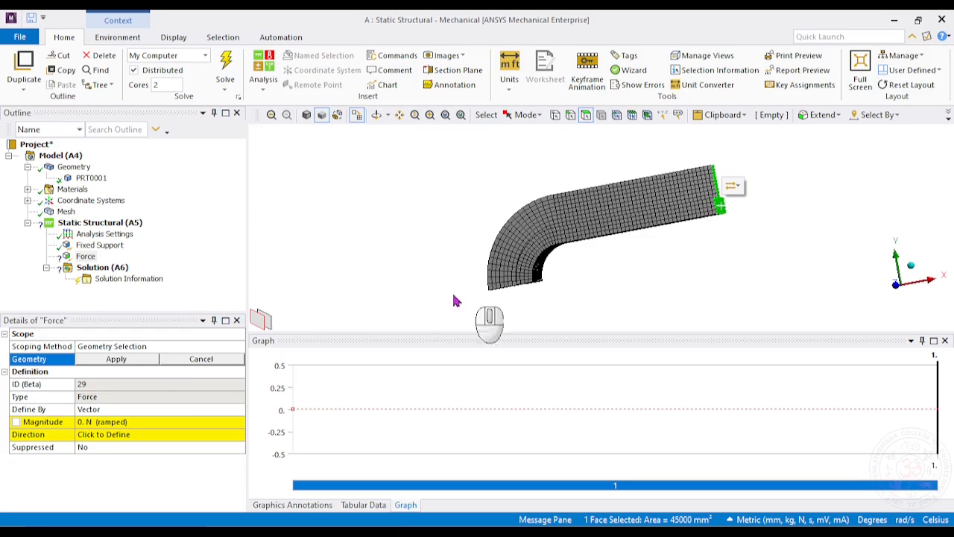
{"action": "left_click", "coordinate": [115, 359]}
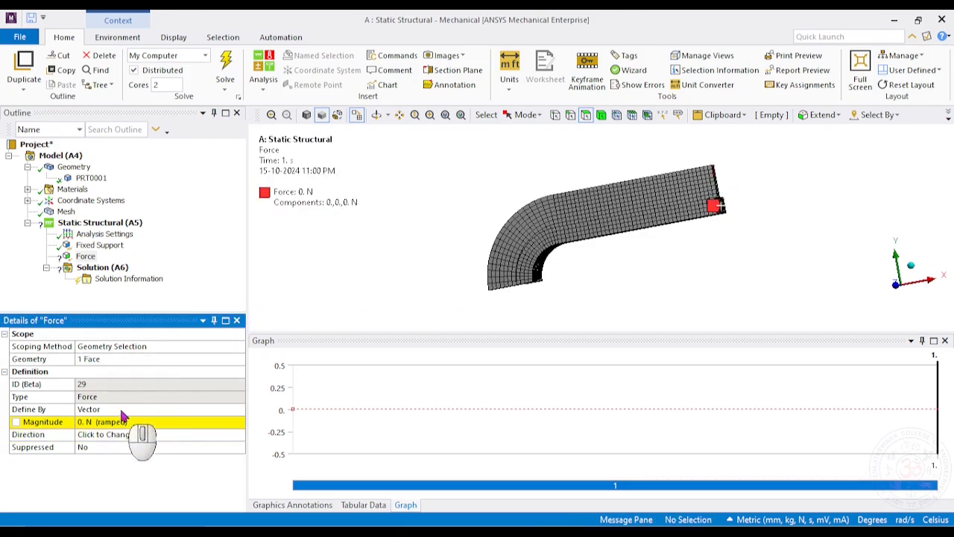
Step: Define the force by components in the global coordinate system, with a Y component of 1e5 N
{"action": "left_click", "coordinate": [120, 422]}
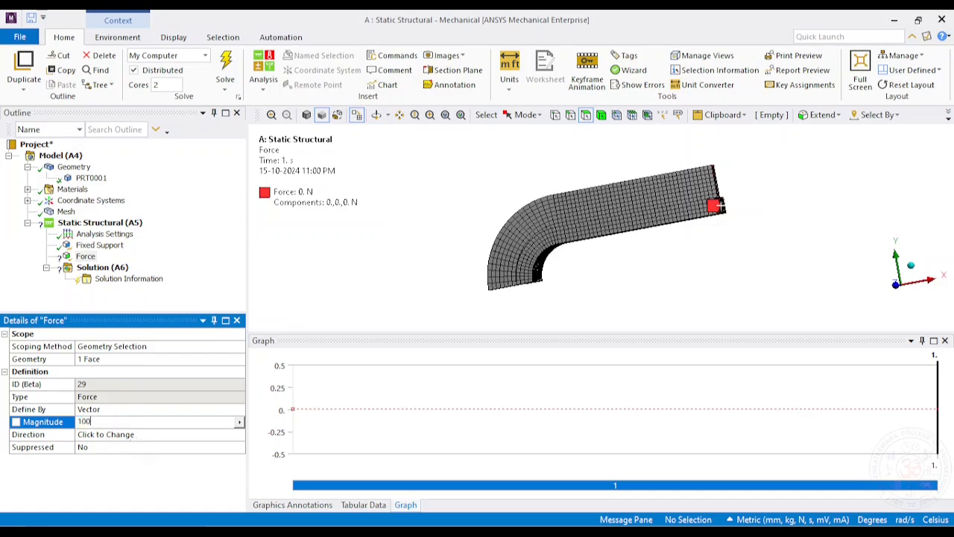
{"action": "key", "text": "Return"}
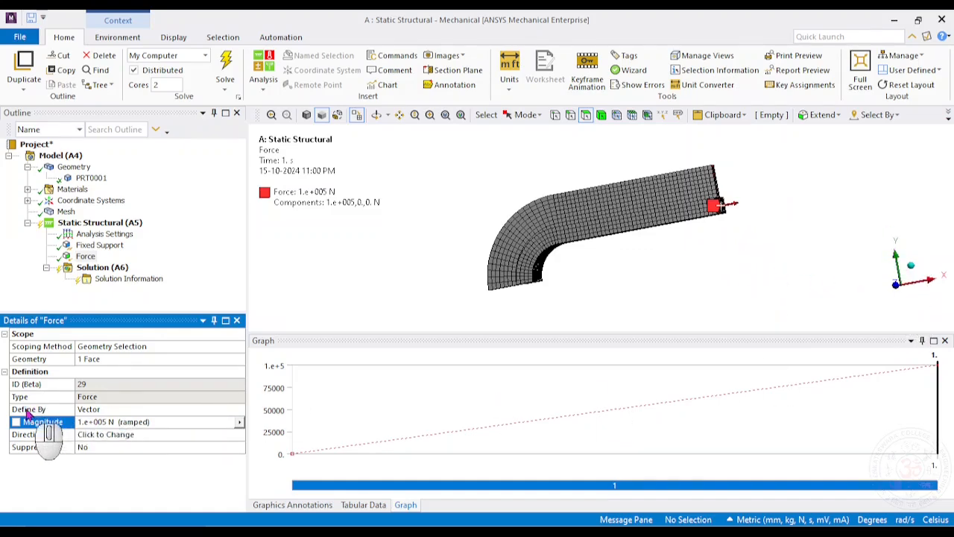
{"action": "left_click", "coordinate": [146, 412]}
{"action": "left_click", "coordinate": [239, 413]}
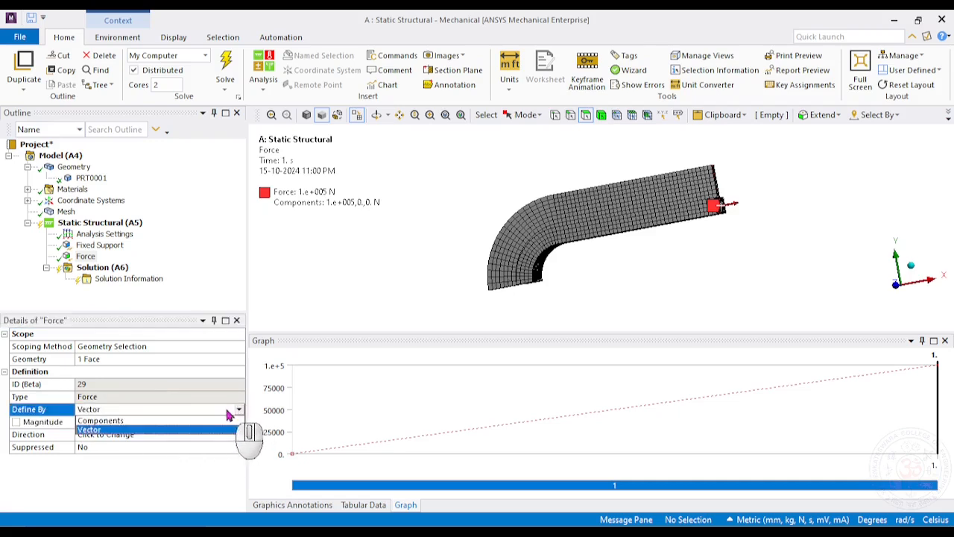
{"action": "left_click", "coordinate": [134, 421]}
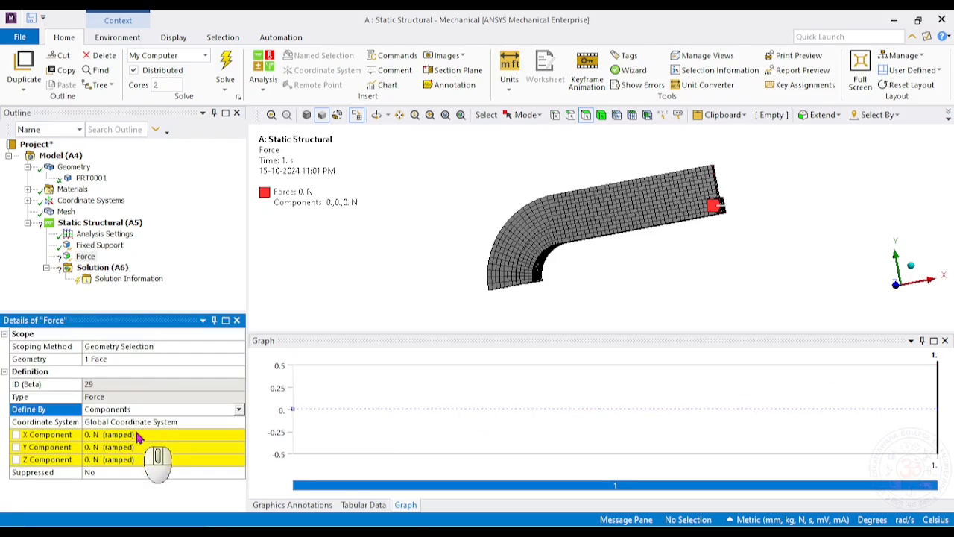
{"action": "left_click", "coordinate": [130, 448]}
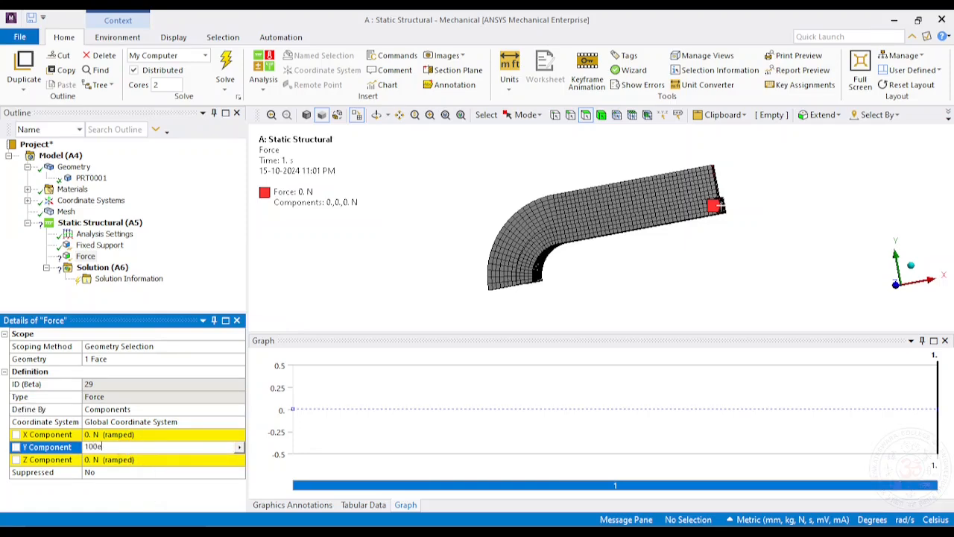
{"action": "key", "text": "Return"}
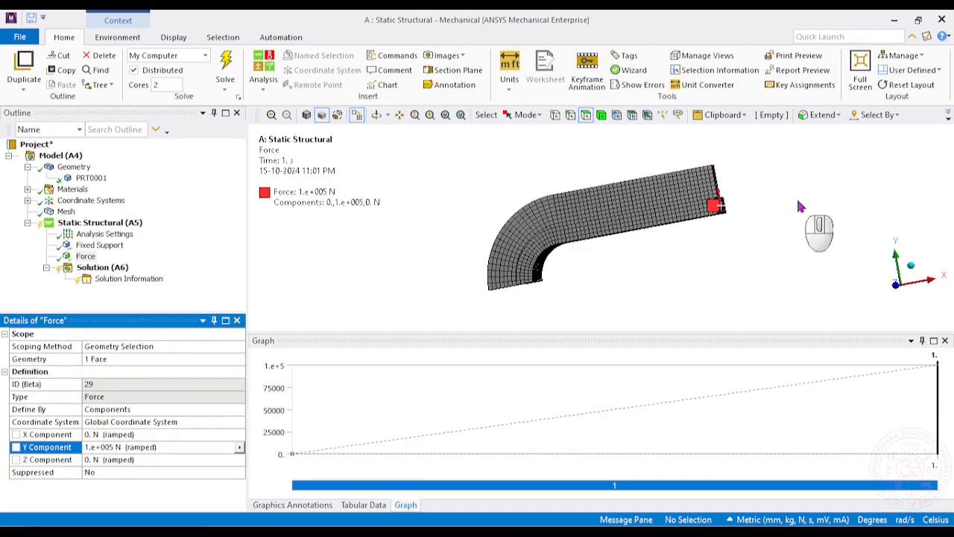
Step: Add total deformation and equivalent (von-Mises) stress results to the solution
{"action": "middle_click_drag", "start_coordinate": [809, 216], "coordinate": [784, 204]}
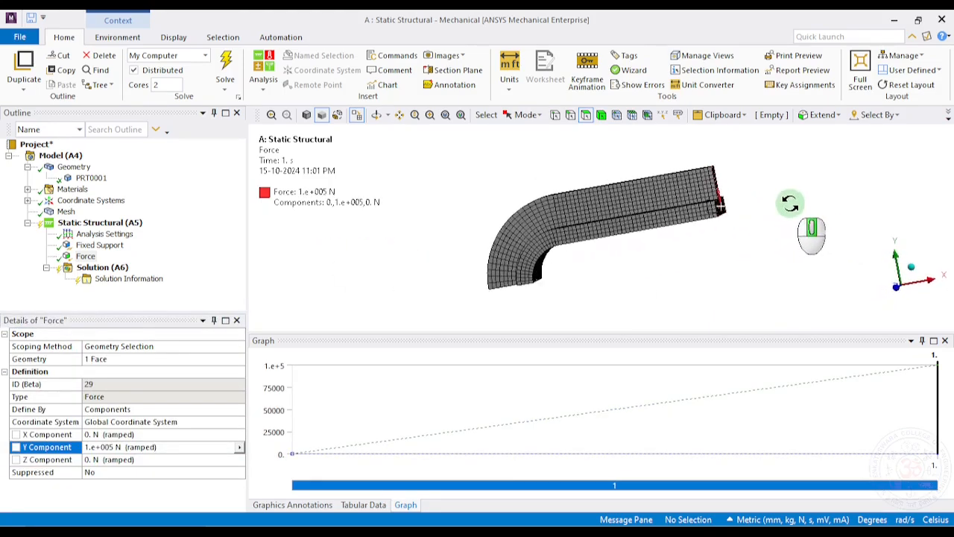
{"action": "scroll", "coordinate": [727, 208], "scroll_direction": "up", "scroll_amount": 4}
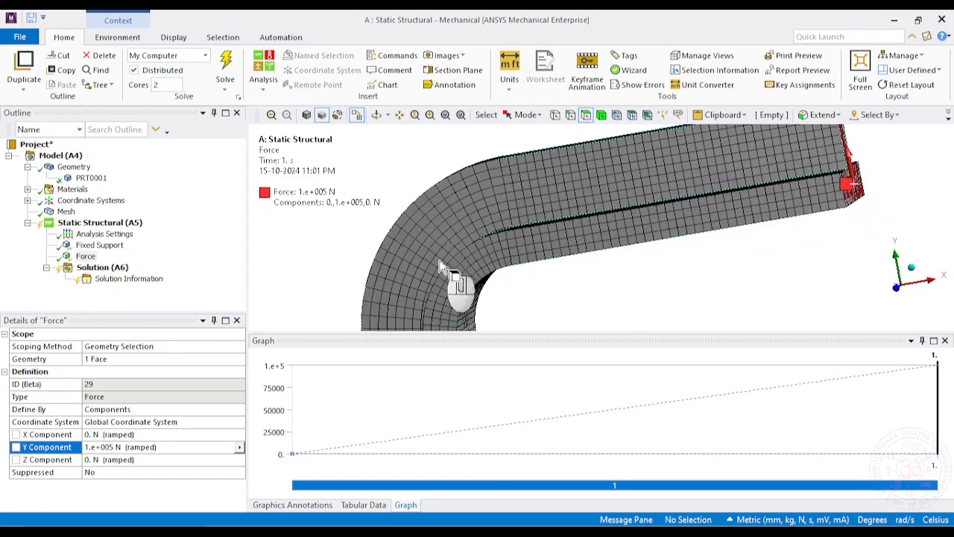
{"action": "scroll", "coordinate": [442, 266], "scroll_direction": "down", "scroll_amount": 1}
{"action": "right_click", "coordinate": [97, 269]}
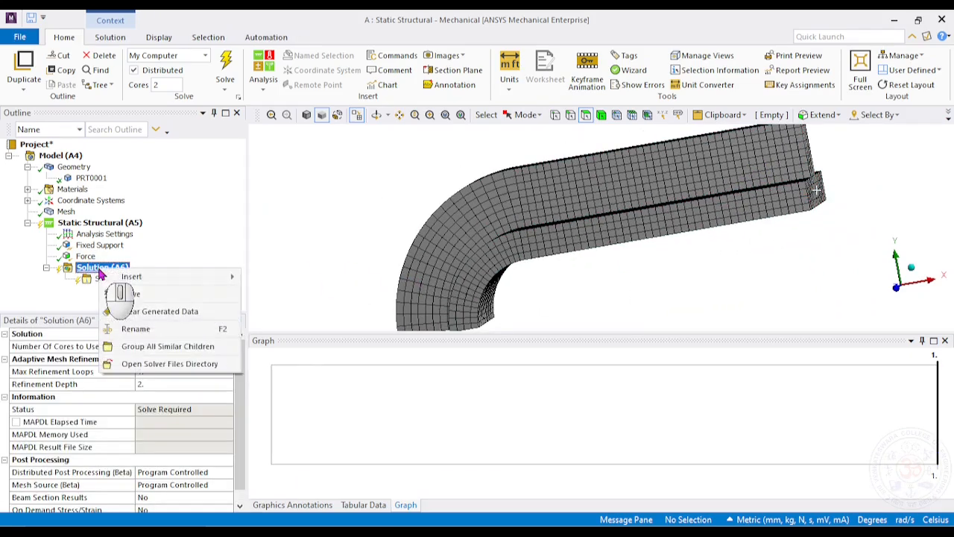
{"action": "mouse_move", "coordinate": [130, 276]}
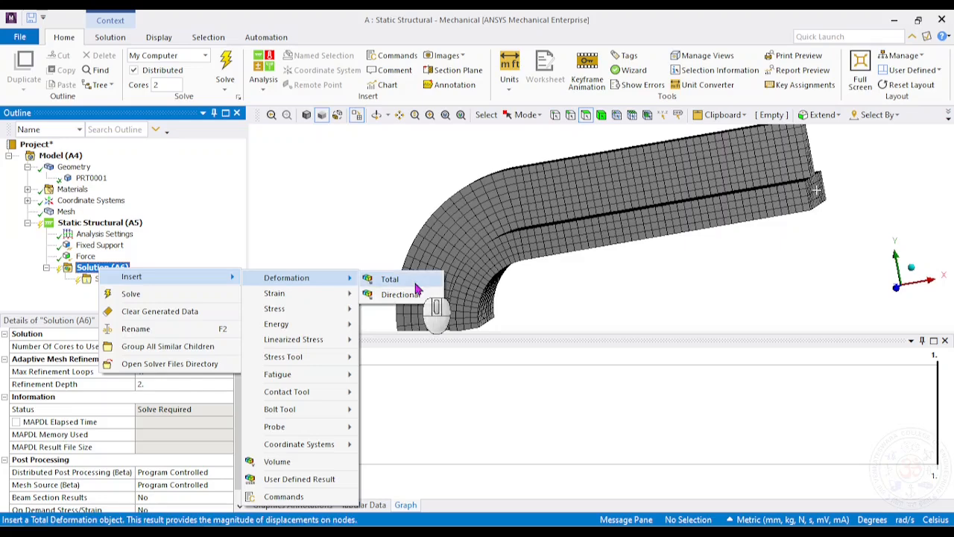
{"action": "left_click", "coordinate": [412, 281]}
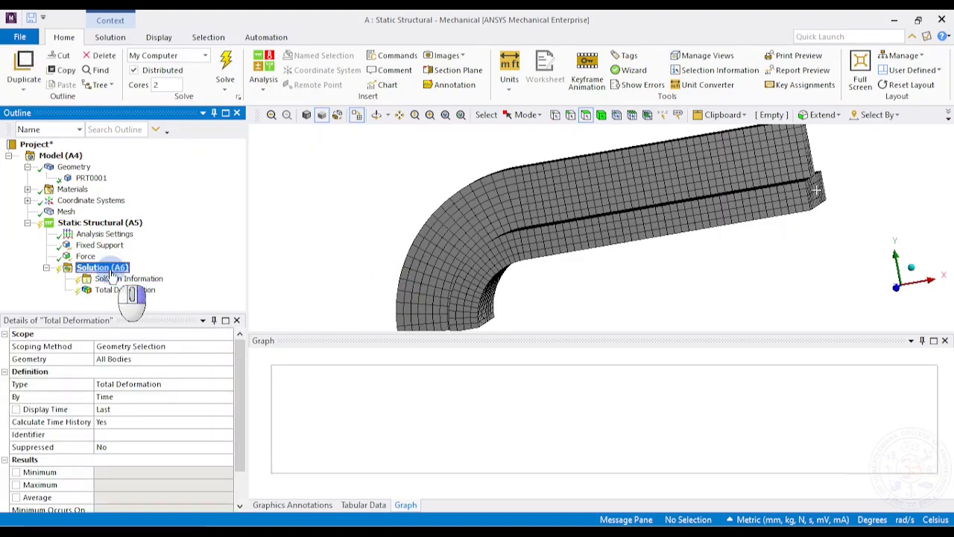
{"action": "right_click", "coordinate": [110, 270]}
{"action": "mouse_move", "coordinate": [187, 278]}
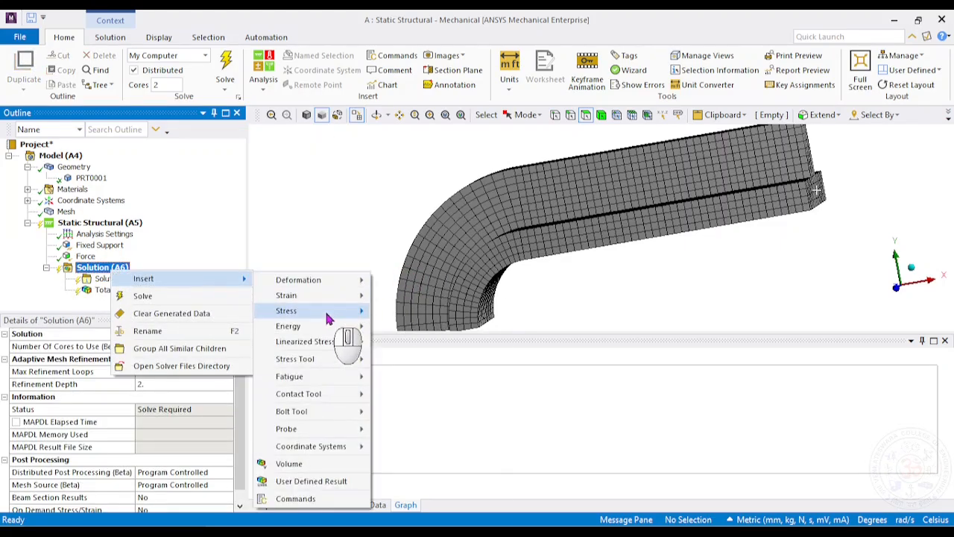
{"action": "mouse_move", "coordinate": [351, 311]}
{"action": "left_click", "coordinate": [422, 308]}
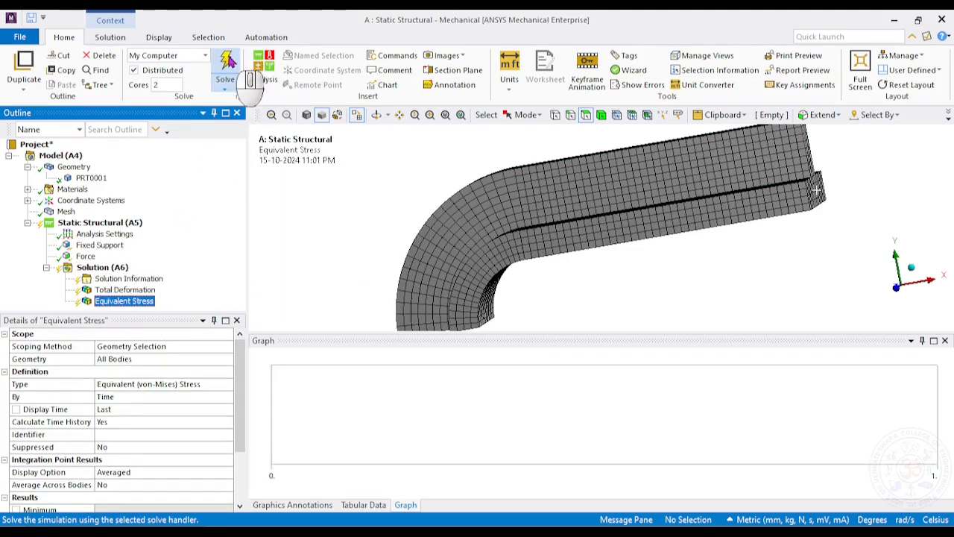
Step: Solve the analysis and examine the frame's equivalent stress and total deformation plots
{"action": "left_click", "coordinate": [227, 71]}
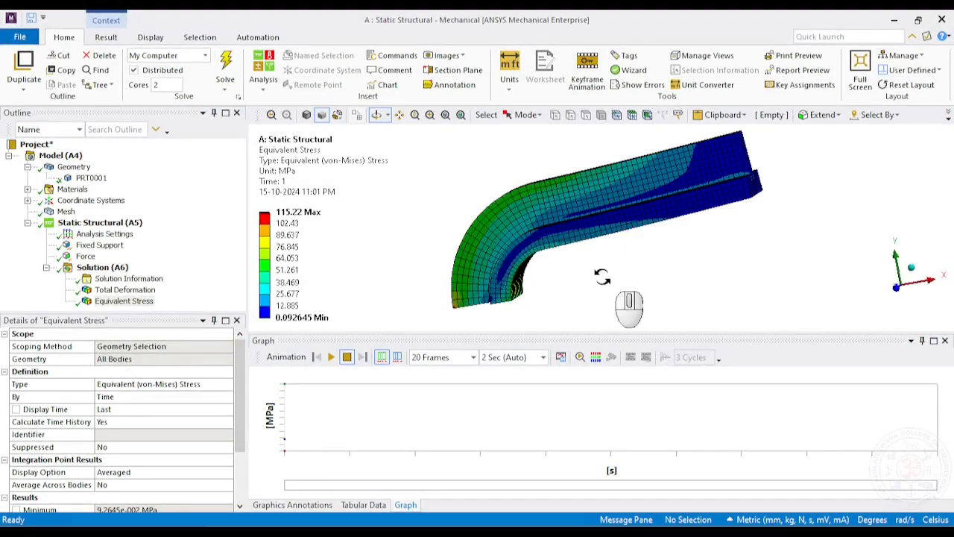
{"action": "middle_click_drag", "start_coordinate": [613, 264], "coordinate": [629, 253]}
{"action": "scroll", "coordinate": [629, 253], "scroll_direction": "up", "scroll_amount": 2}
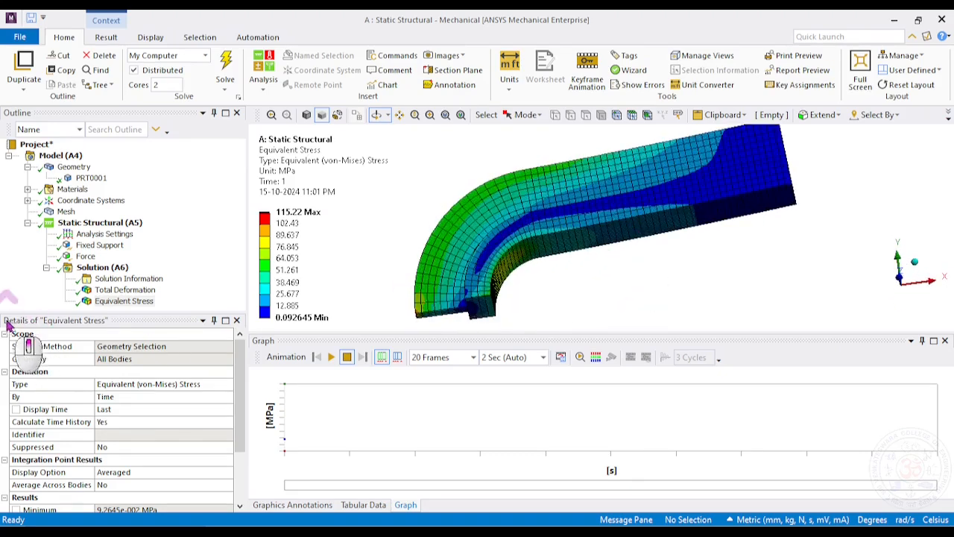
{"action": "left_click", "coordinate": [130, 290]}
{"action": "middle_click_drag", "start_coordinate": [569, 245], "coordinate": [625, 260]}
{"action": "left_click", "coordinate": [123, 301]}
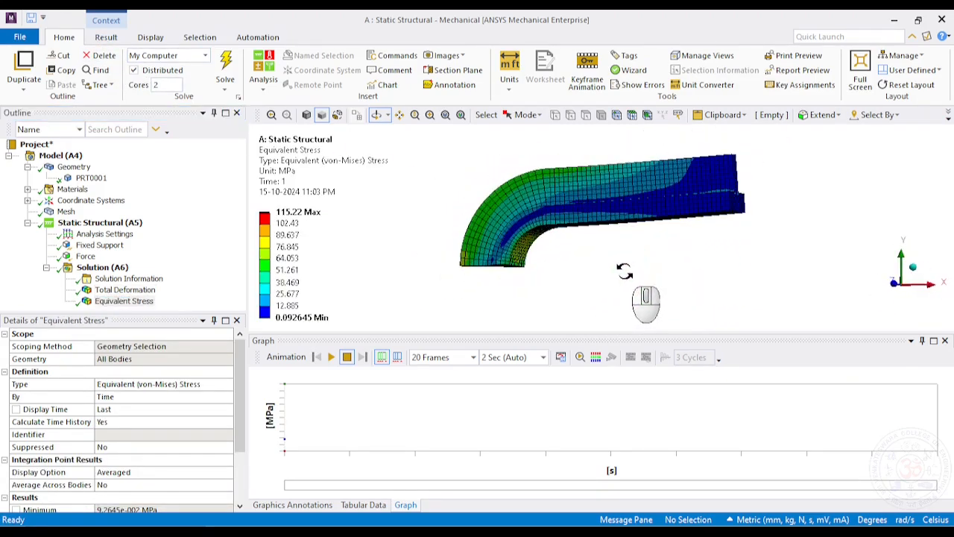